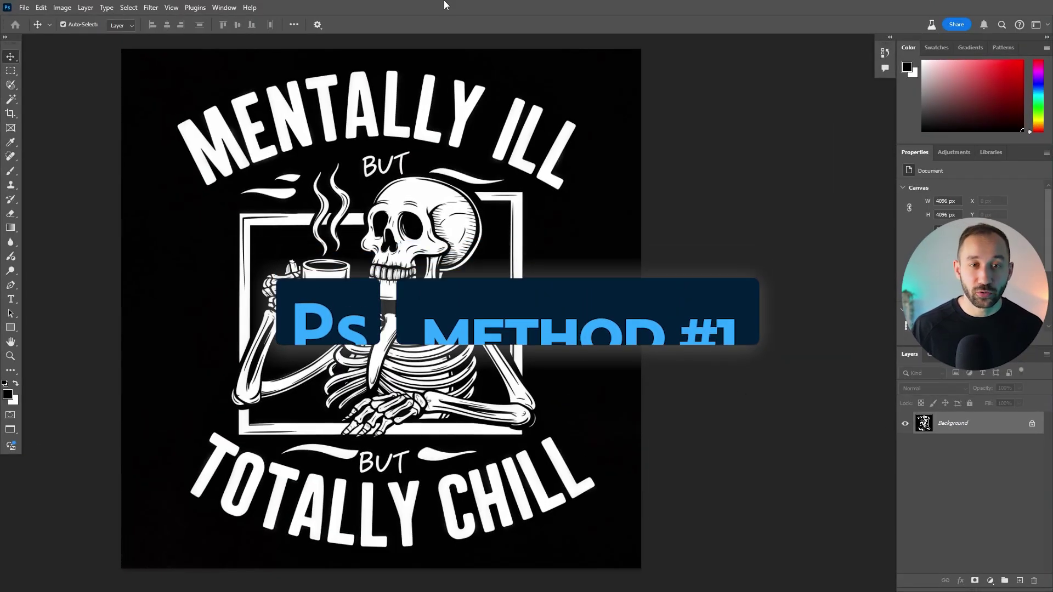
# Pan and zoom across the artwork to inspect the lower skeleton and TOTALLY CHILL lettering.
pyautogui.scroll(2, 484, 271)
pyautogui.scroll(3, 484, 271)
pyautogui.scroll(-2, 381, 284)
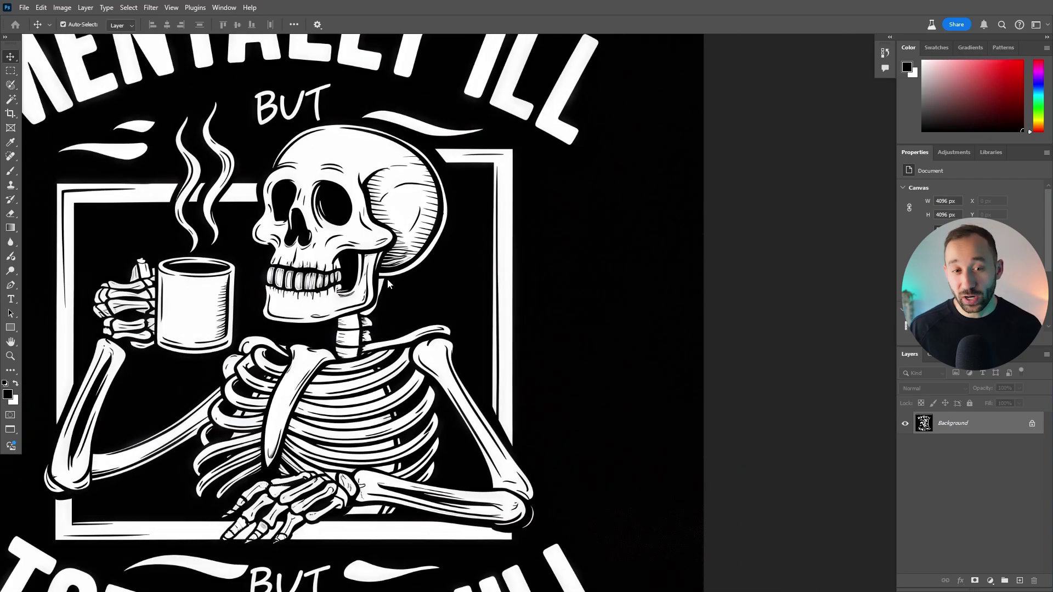
pyautogui.scroll(3, 386, 278)
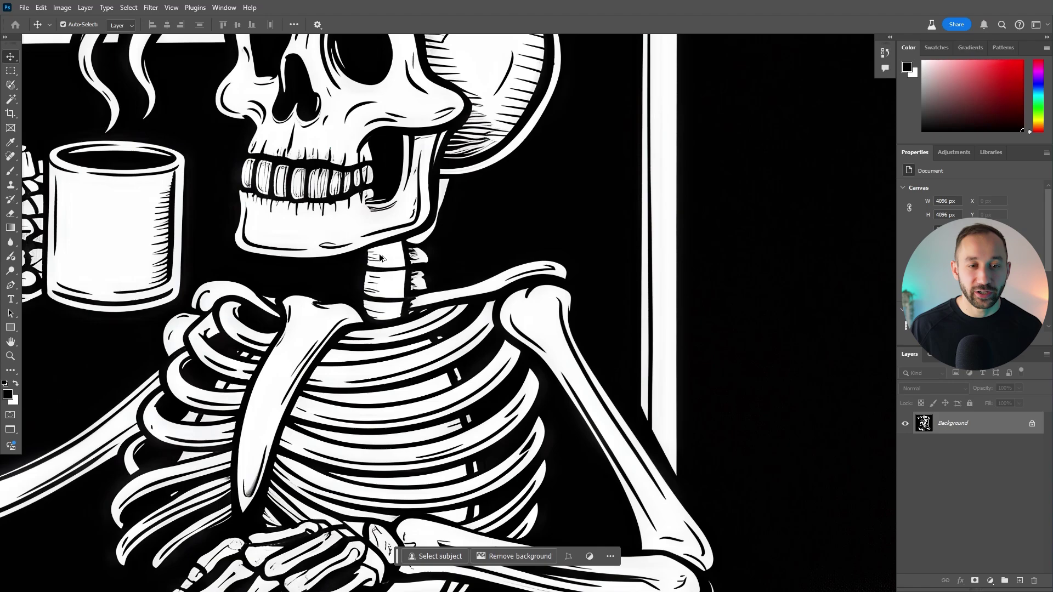
pyautogui.moveTo(387, 417); pyautogui.dragTo(725, 285)
pyautogui.scroll(-2, 726, 284)
pyautogui.moveTo(668, 457); pyautogui.dragTo(481, 263)
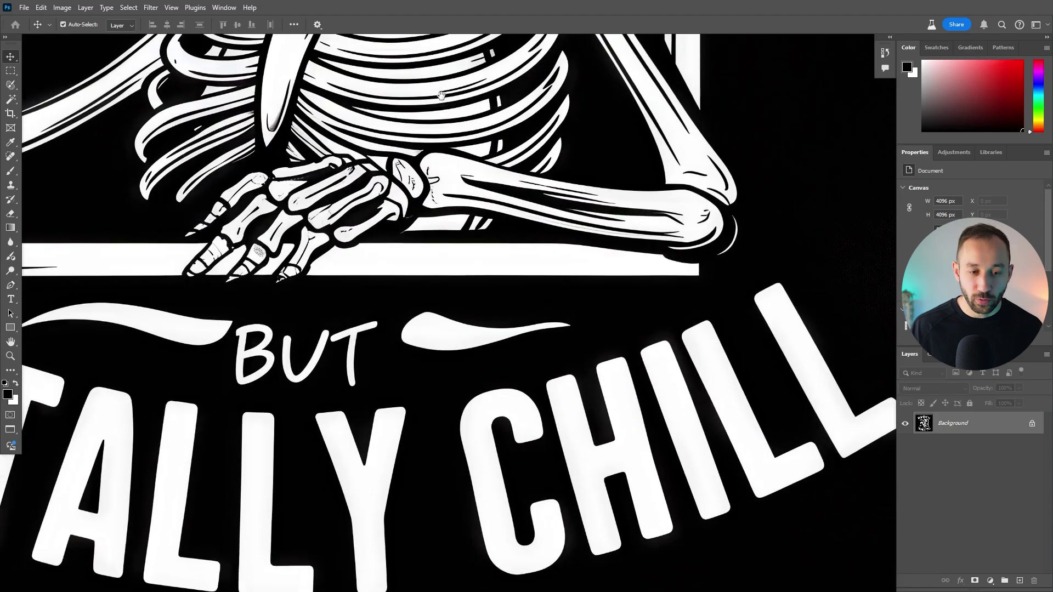
pyautogui.scroll(-2, 484, 267)
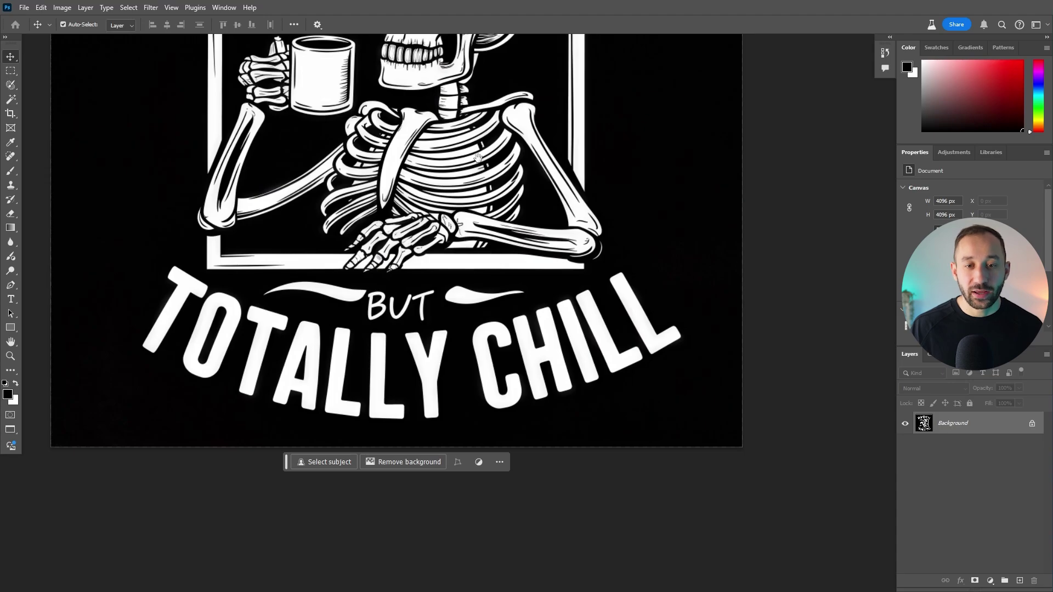
pyautogui.moveTo(478, 157); pyautogui.dragTo(455, 293)
pyautogui.scroll(-1, 457, 298)
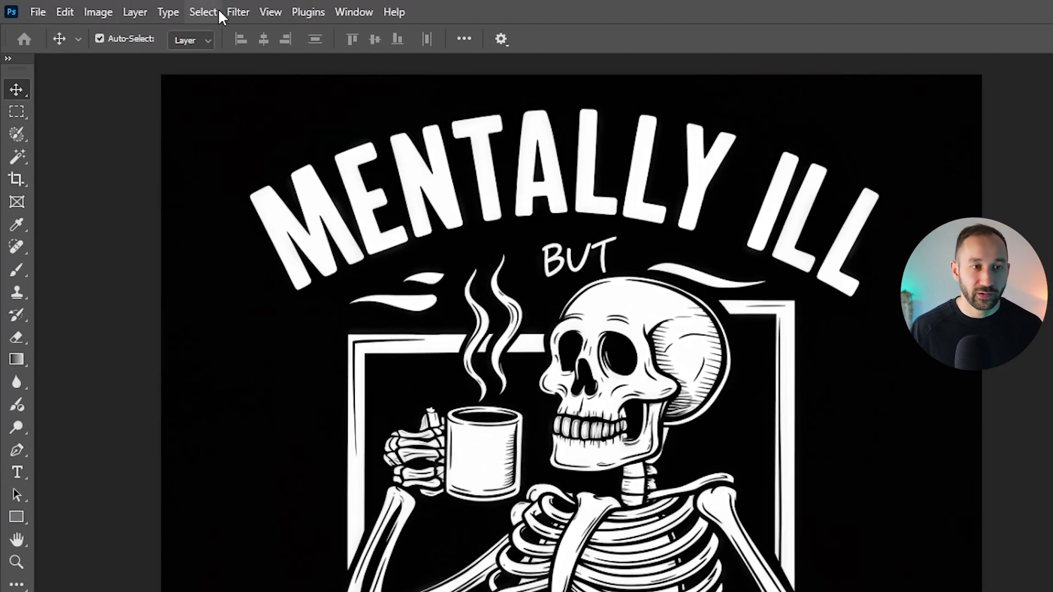
# Open Color Range with Invert ticked and try Fuzziness values, settling on 200.
pyautogui.click(202, 12)
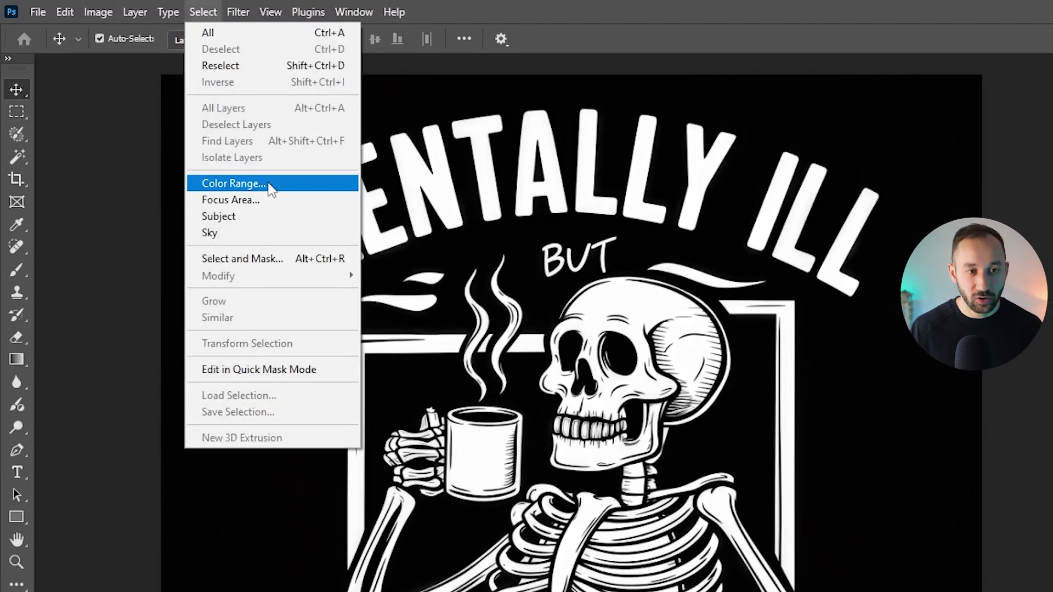
pyautogui.click(287, 189)
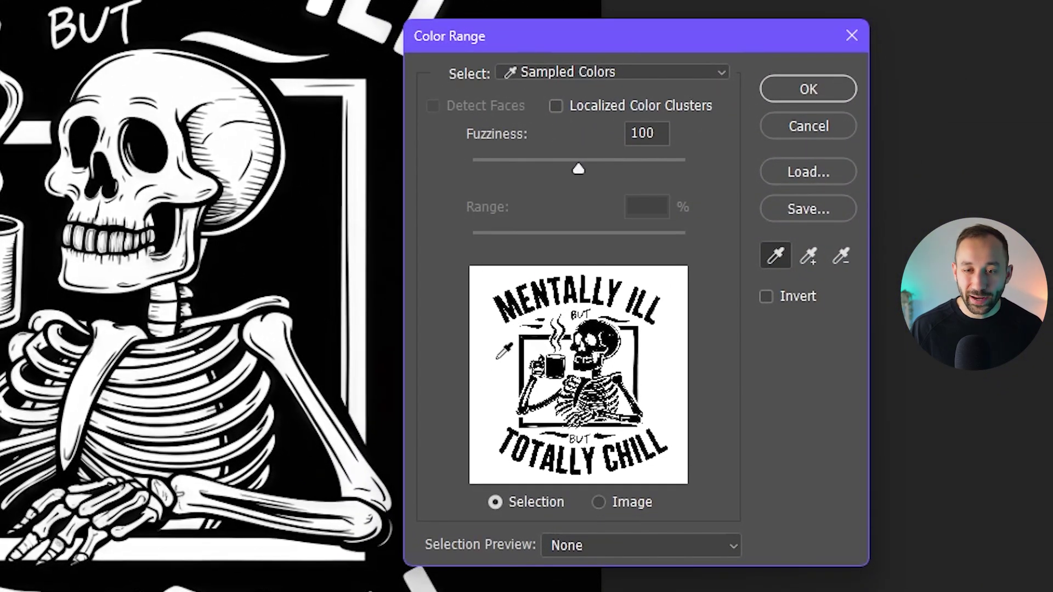
pyautogui.click(766, 299)
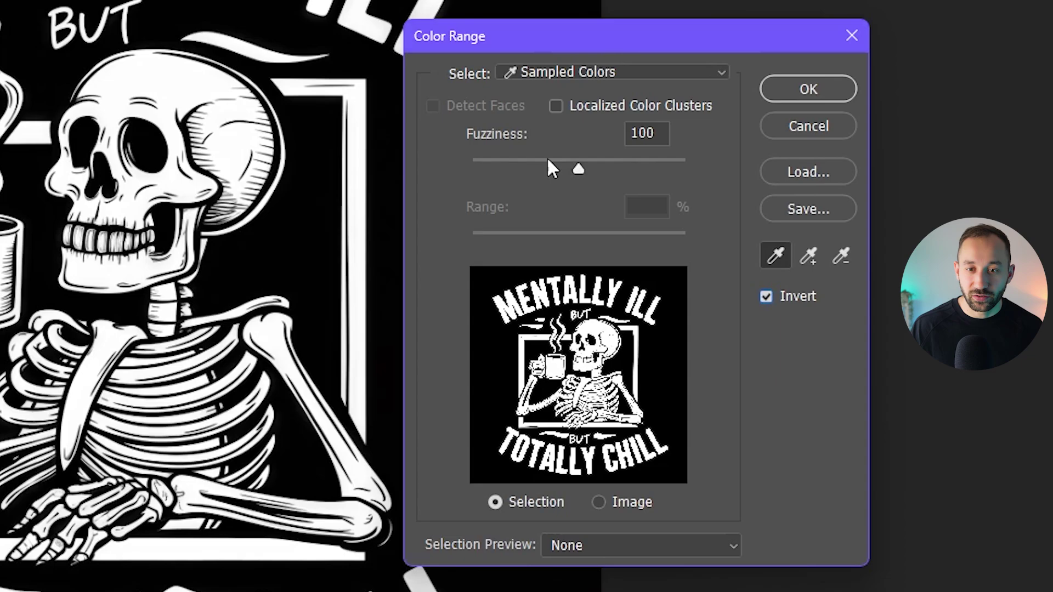
pyautogui.moveTo(577, 167); pyautogui.dragTo(474, 170)
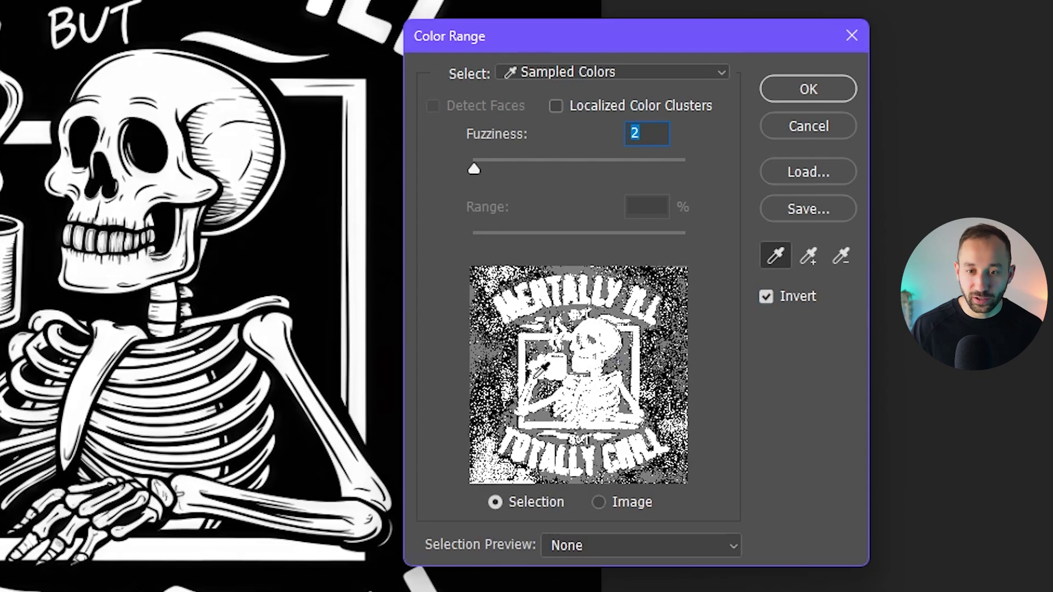
pyautogui.click(578, 164)
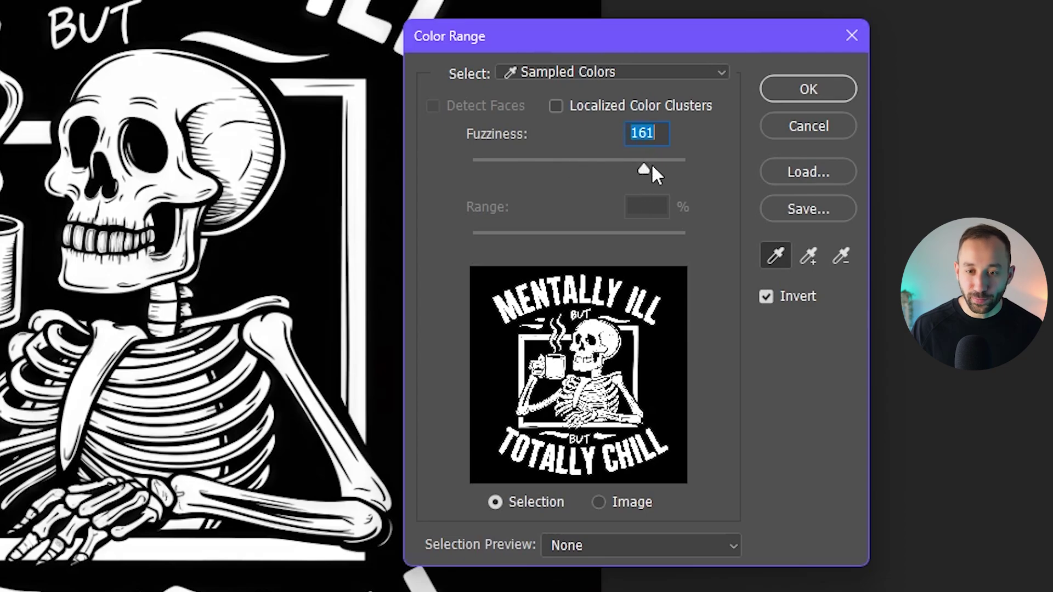
pyautogui.moveTo(652, 167); pyautogui.dragTo(694, 168)
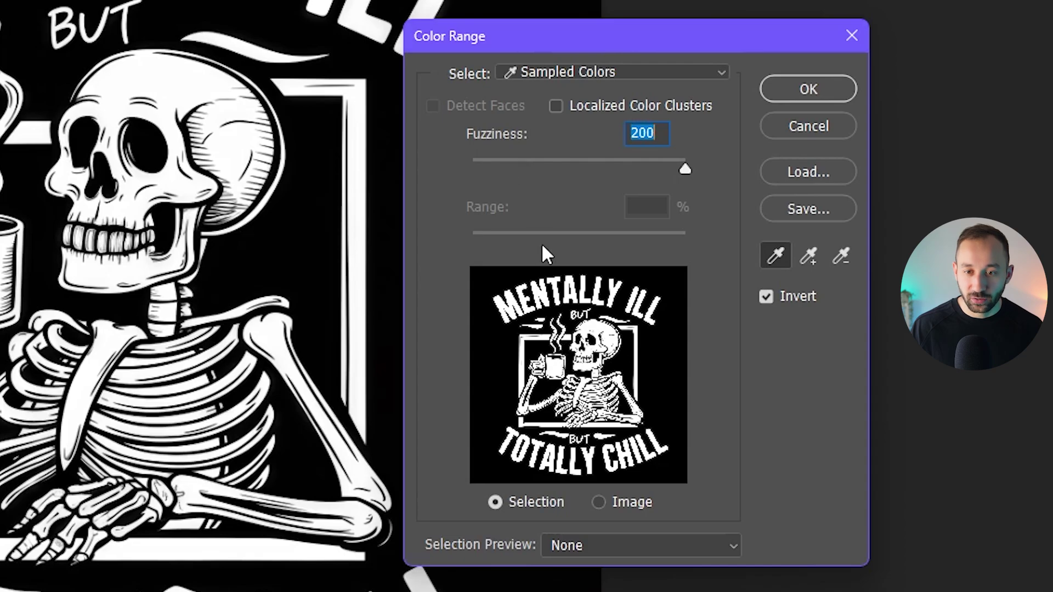
pyautogui.click(515, 161)
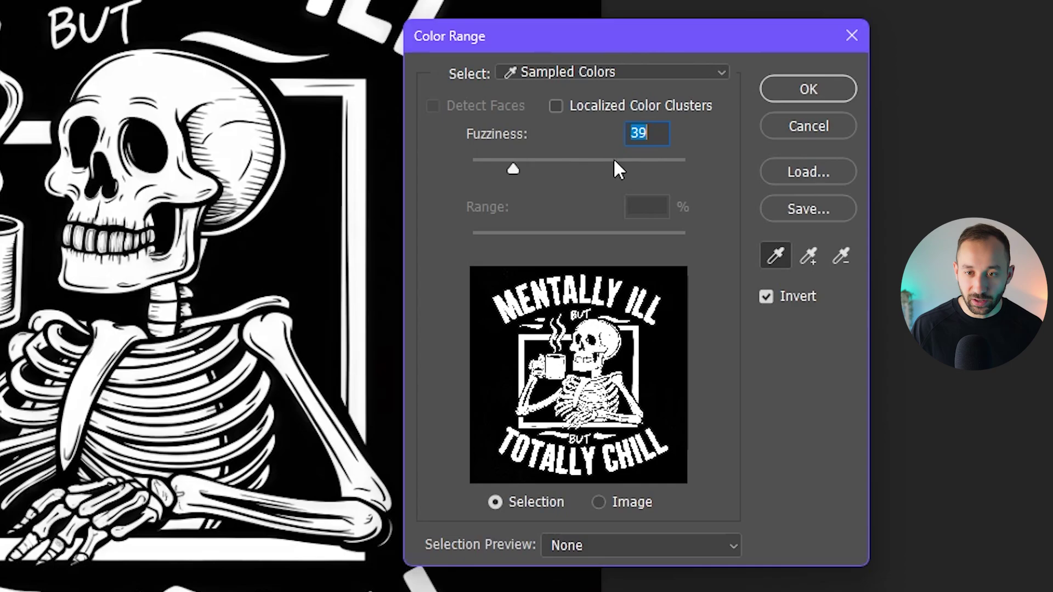
pyautogui.moveTo(614, 161); pyautogui.dragTo(667, 167)
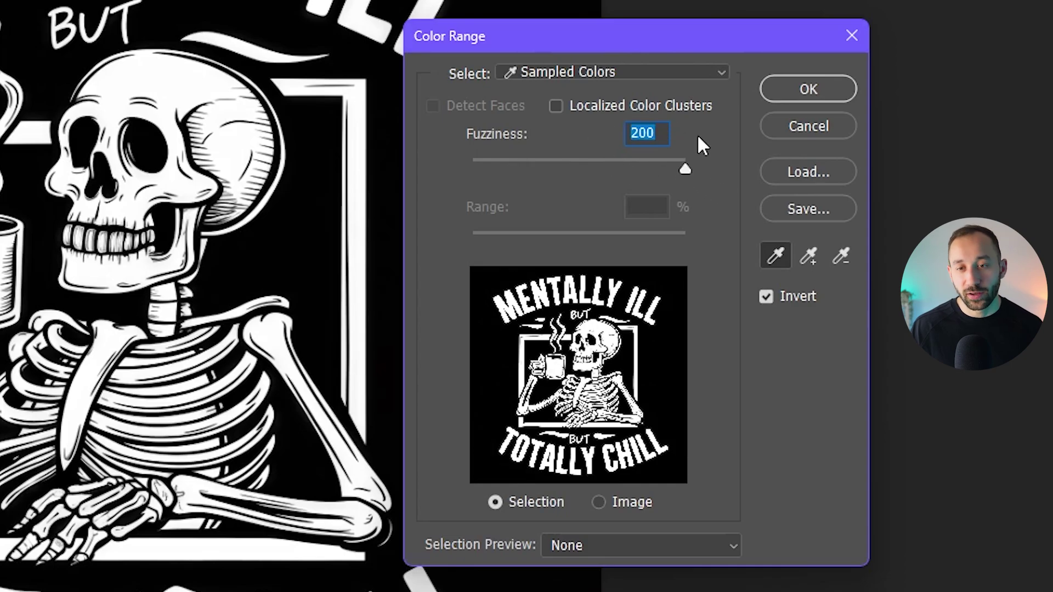
pyautogui.click(634, 165)
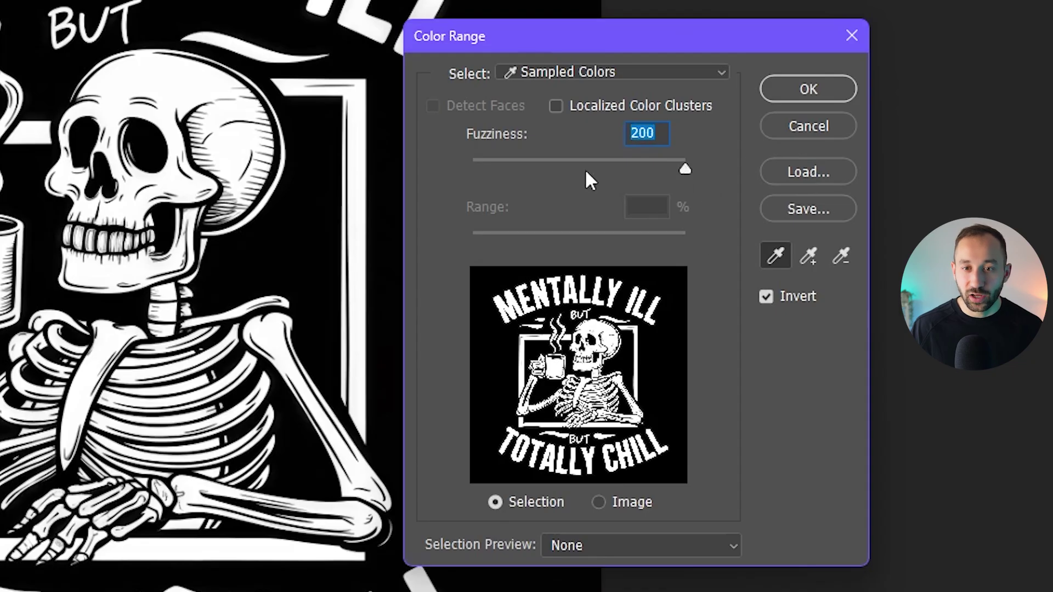
# Confirm the inverted Color Range selection and add a layer mask hiding the black background.
pyautogui.click(808, 89)
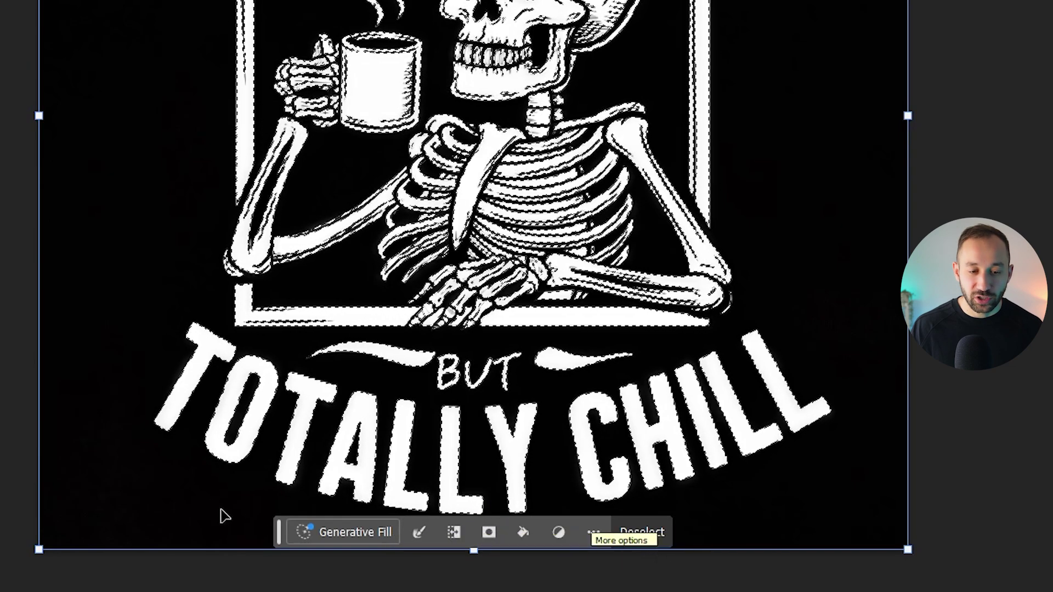
pyautogui.moveTo(278, 531)
pyautogui.mouseDown()
pyautogui.moveTo(333, 400)
pyautogui.moveTo(273, 514)
pyautogui.moveTo(282, 527)
pyautogui.mouseUp()
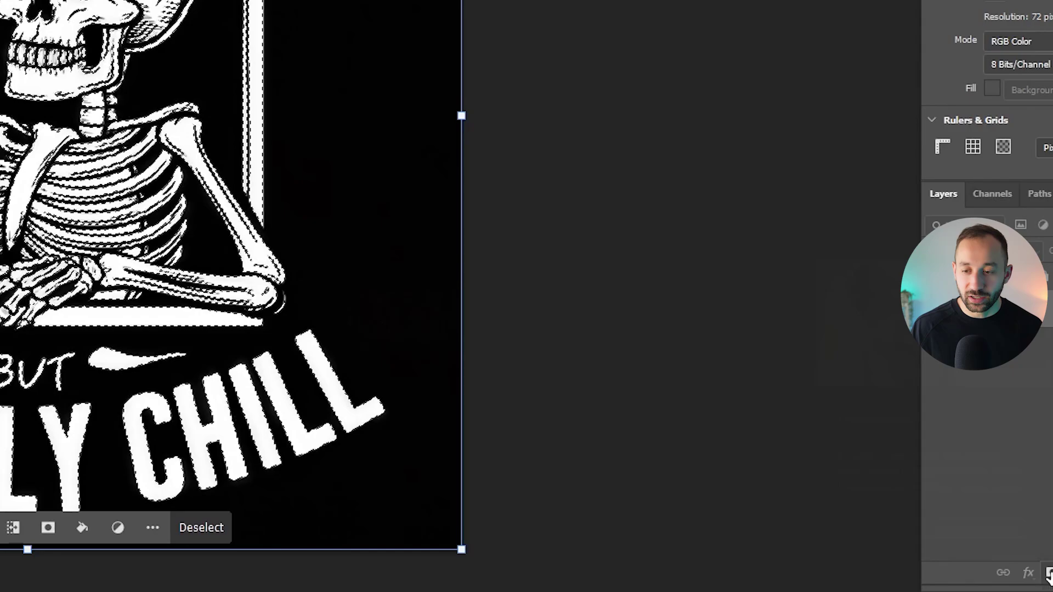
pyautogui.moveTo(1050, 573)
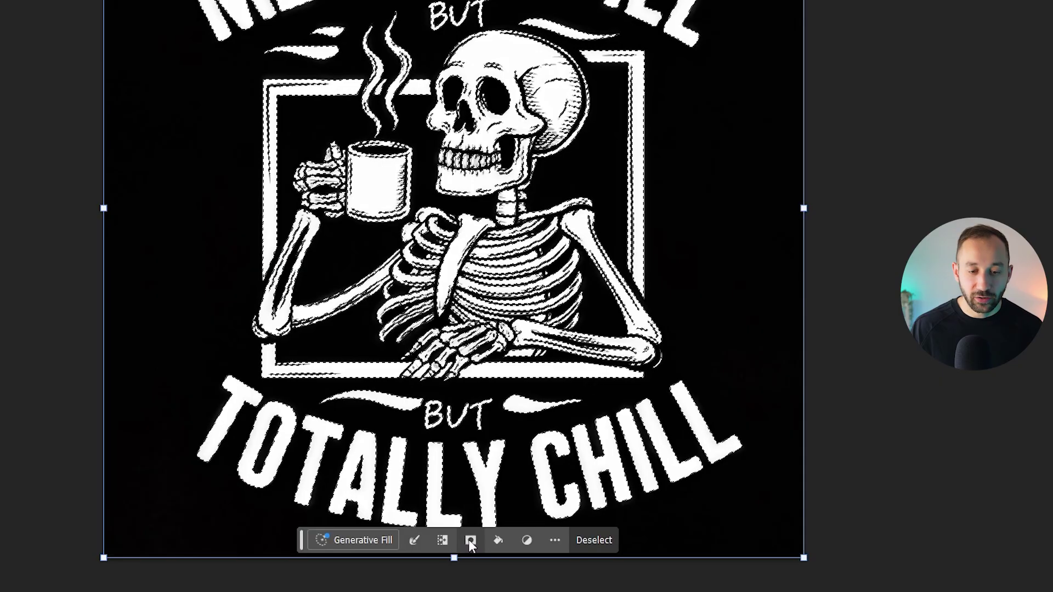
pyautogui.click(468, 538)
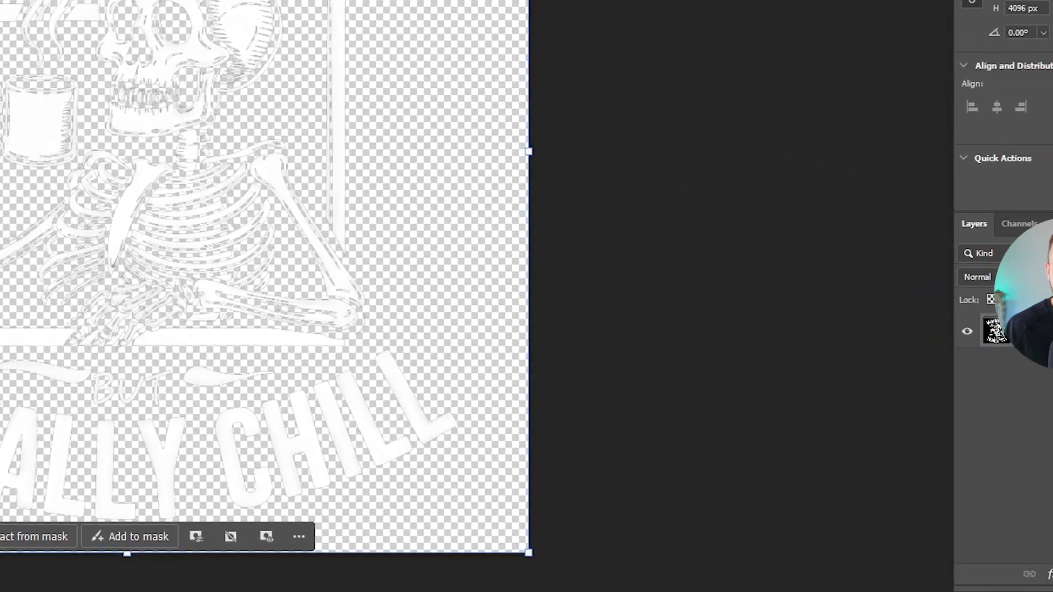
# Add a Solid Color fill layer, entering 505000 as its colour.
pyautogui.click(958, 571)
pyautogui.click(903, 242)
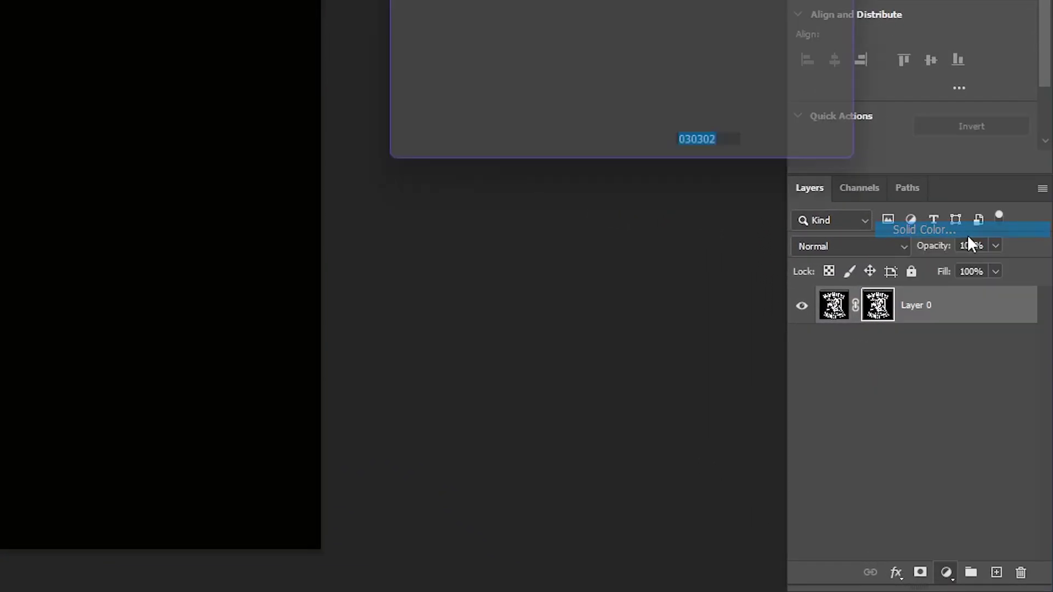
pyautogui.write('505000')
pyautogui.moveTo(819, 275); pyautogui.dragTo(818, 262)
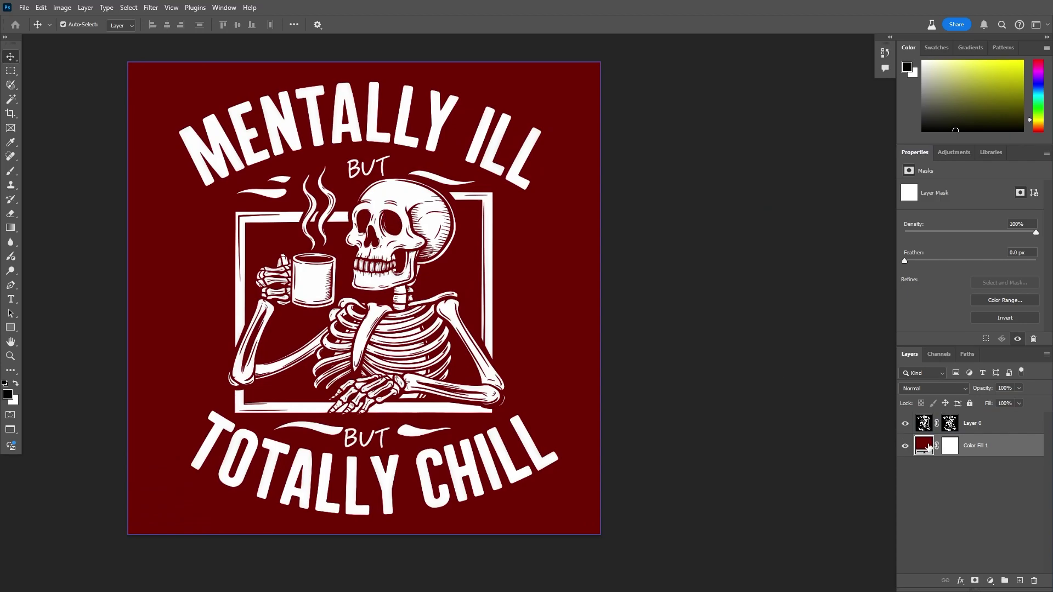
# Recolour the fill layer, trying red, blue, olive and green before settling on brown #8b4500.
pyautogui.doubleClick(927, 447)
pyautogui.click(799, 202)
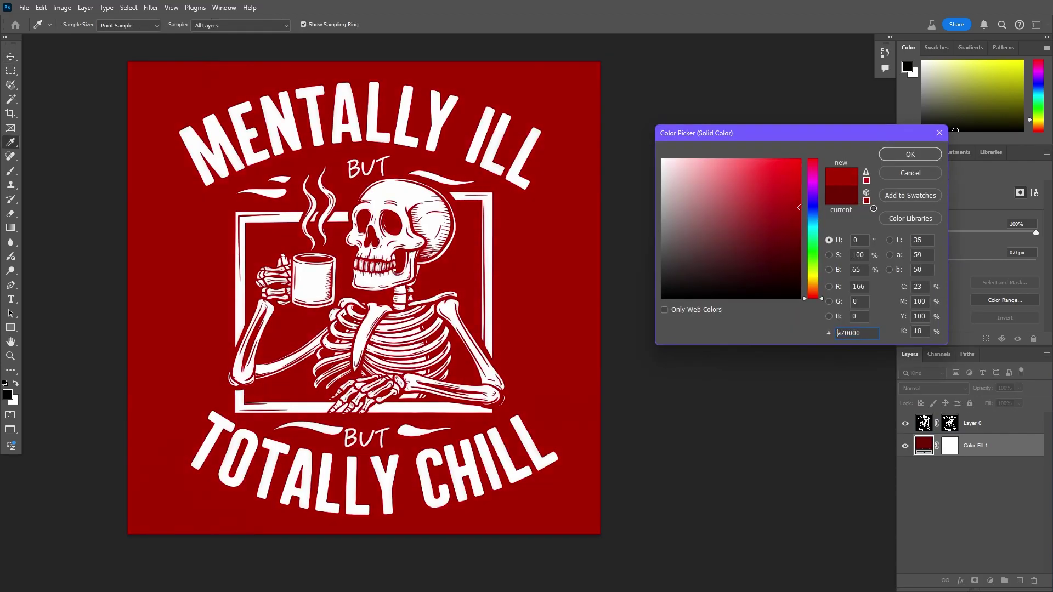
pyautogui.click(819, 216)
pyautogui.click(816, 279)
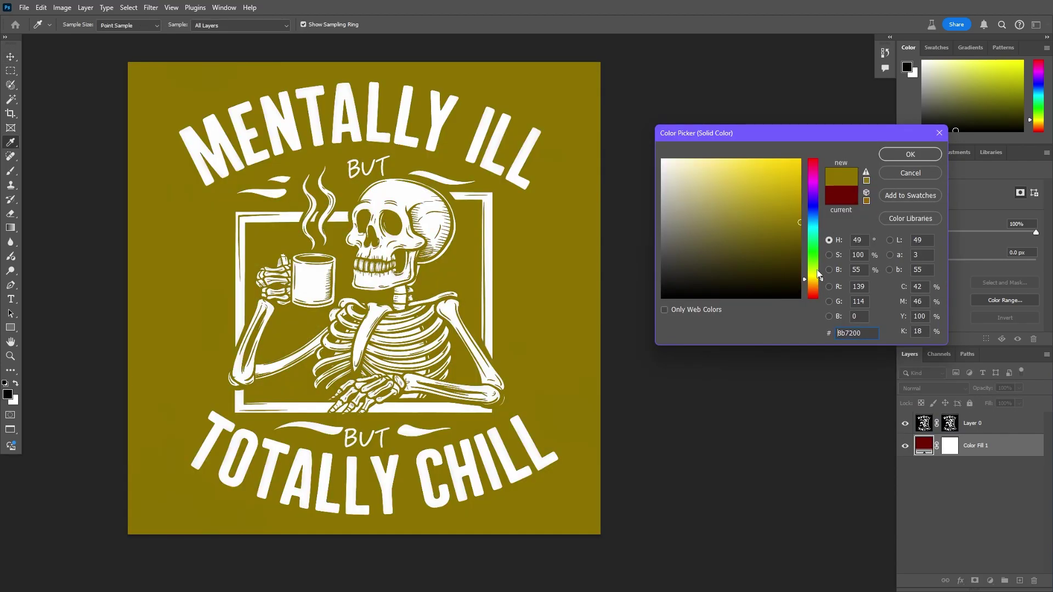
pyautogui.click(812, 257)
pyautogui.click(814, 287)
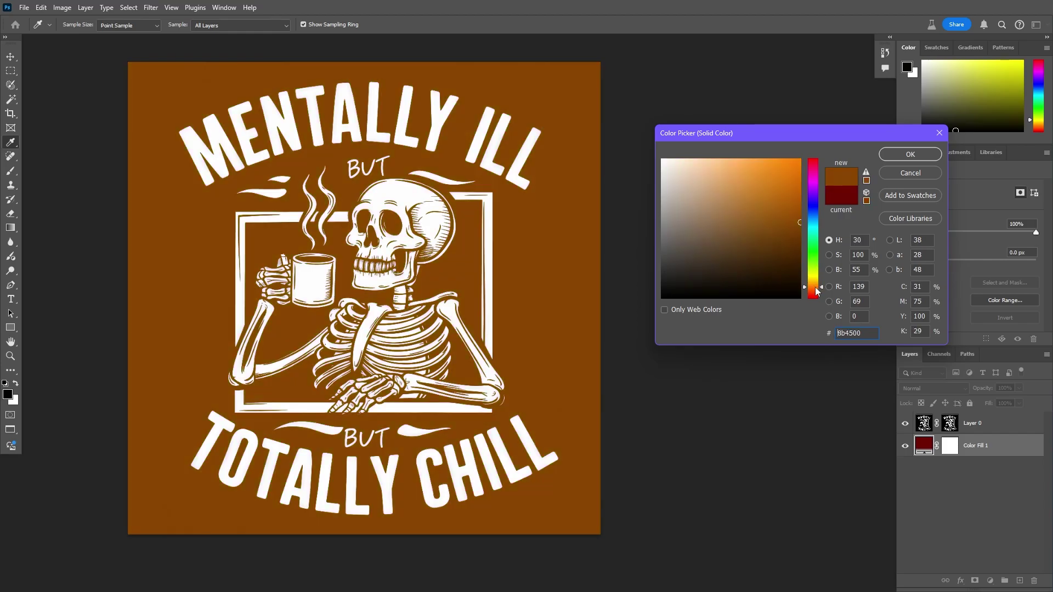
pyautogui.click(910, 155)
# Switch to the Move tool, deselect the layers, and dismiss the Select menu unused.
pyautogui.press('v')
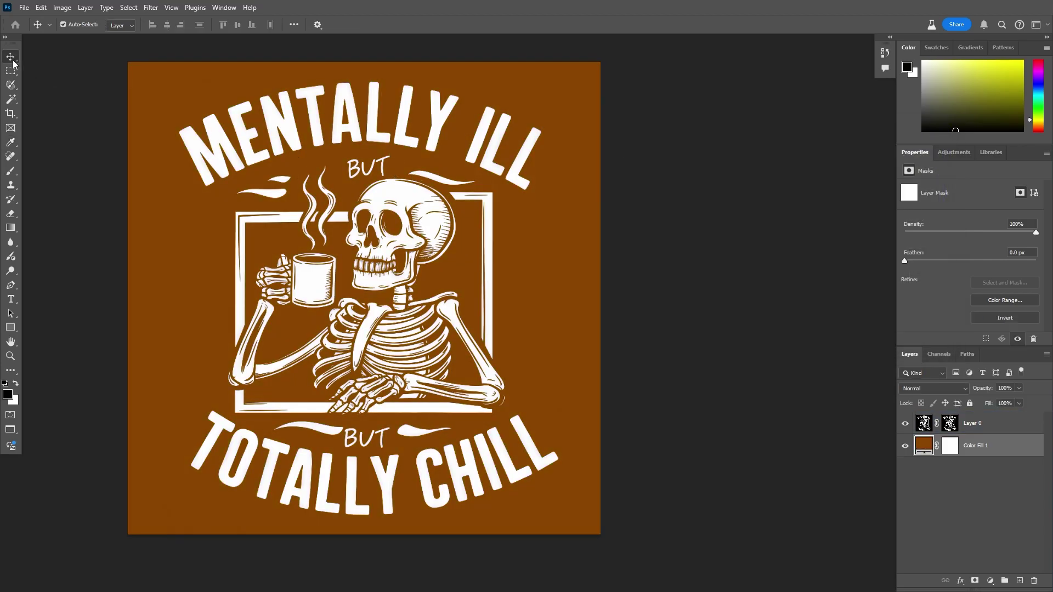
pyautogui.click(65, 191)
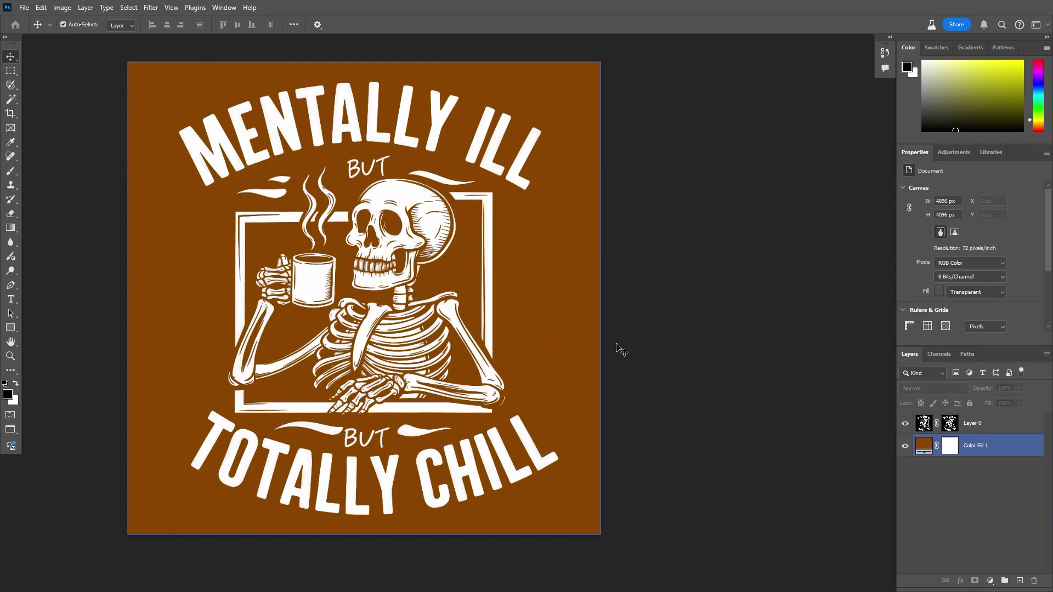
pyautogui.click(130, 8)
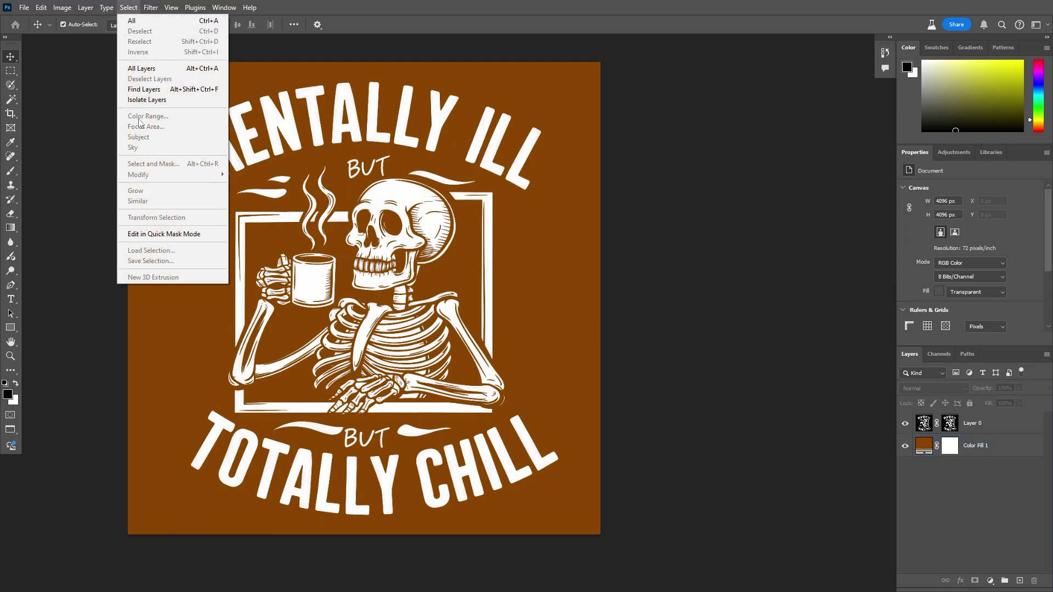
pyautogui.click(727, 201)
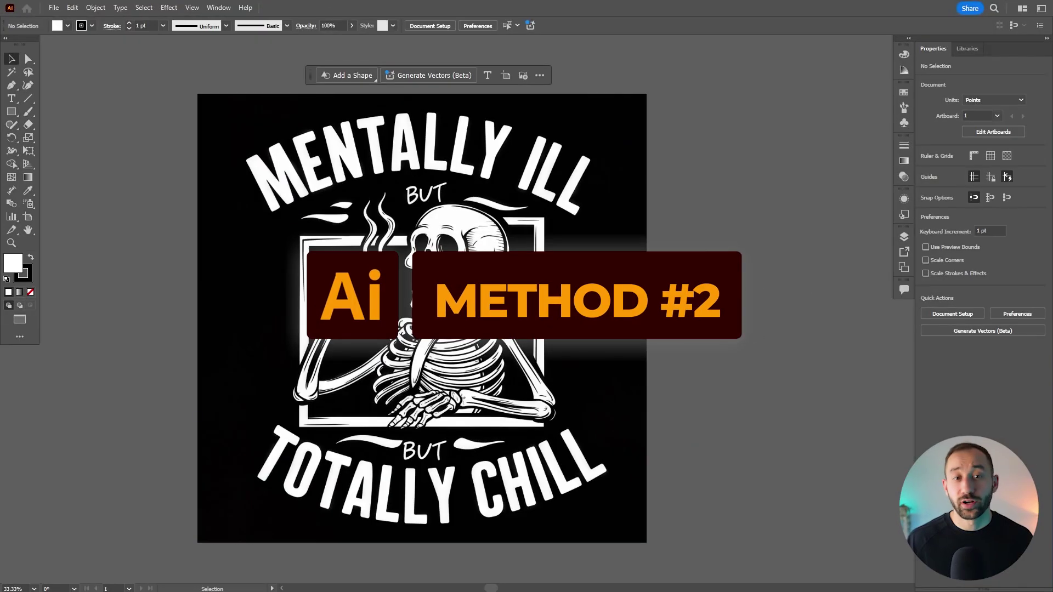
# Reposition the placed skeleton image on the canvas and switch to the Essentials workspace.
pyautogui.click(438, 189)
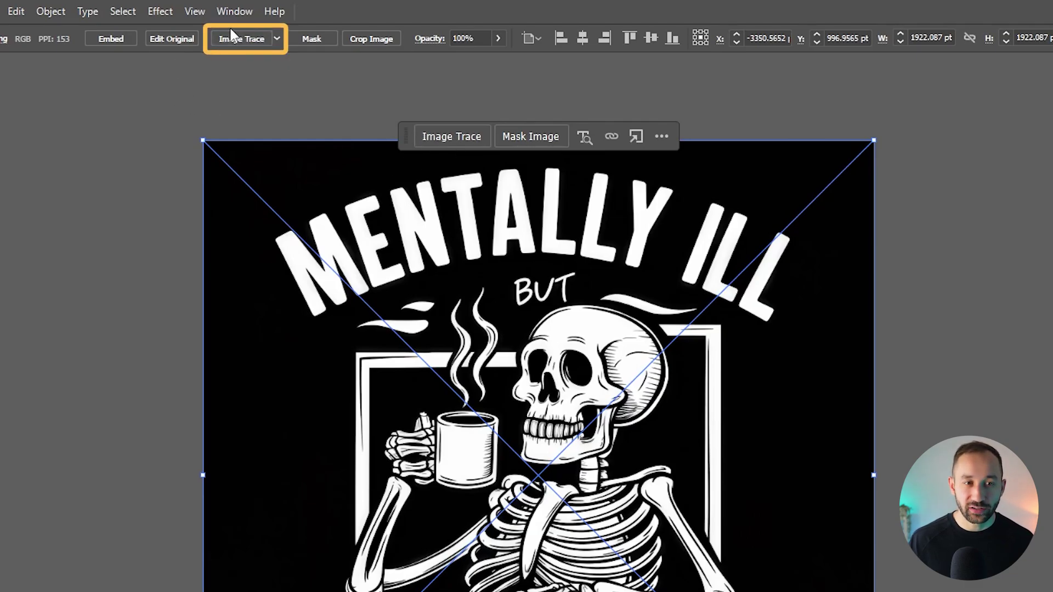
pyautogui.moveTo(599, 436)
pyautogui.mouseDown()
pyautogui.moveTo(565, 394)
pyautogui.moveTo(600, 436)
pyautogui.mouseUp()
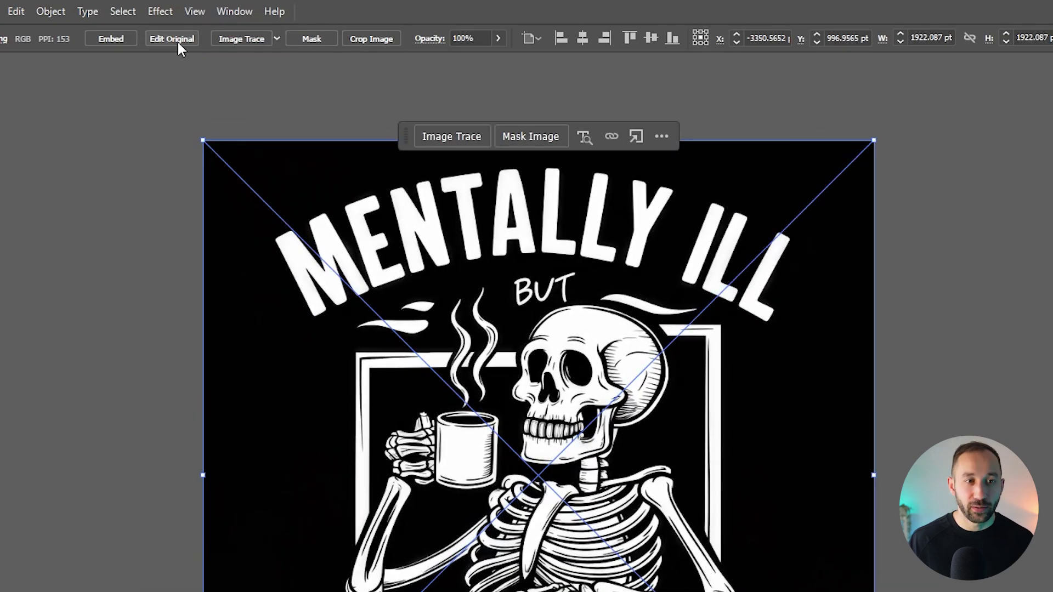
pyautogui.click(234, 11)
pyautogui.moveTo(303, 111)
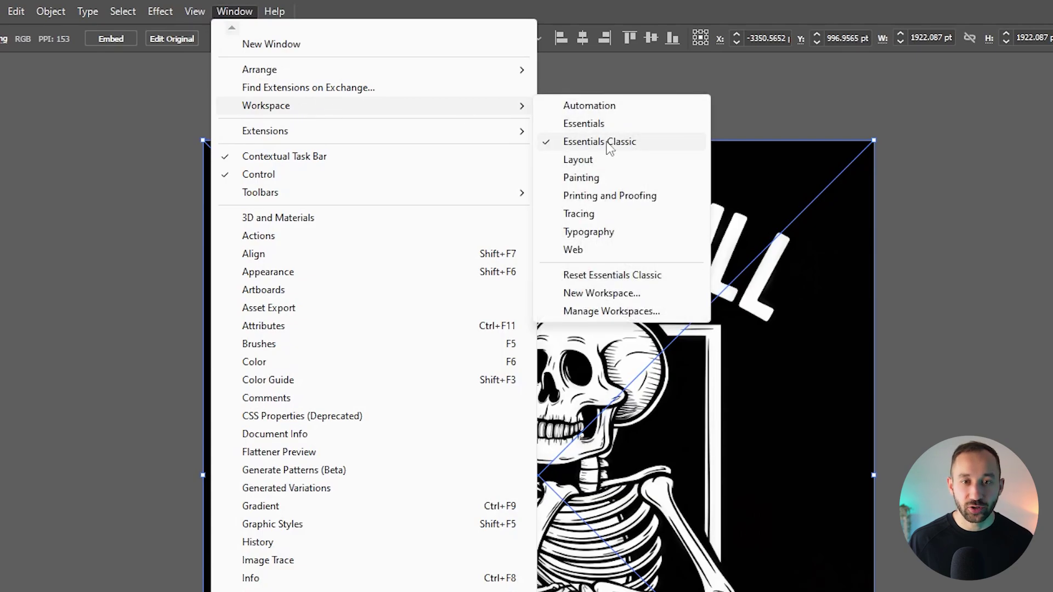
pyautogui.click(603, 123)
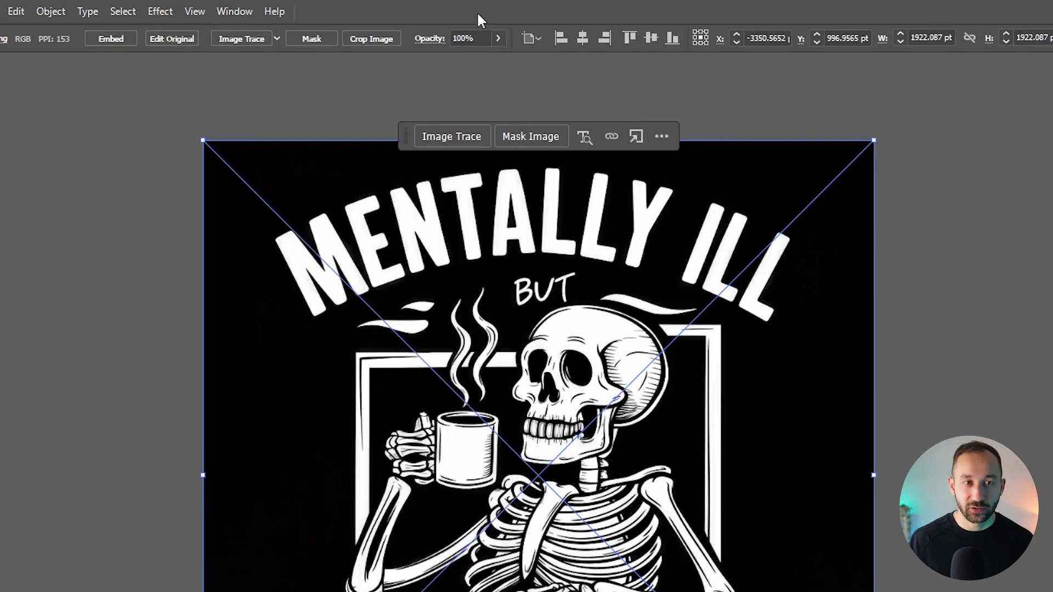
# Image Trace the skeleton image and apply the Auto-Color preset in the Image Trace panel.
pyautogui.click(457, 137)
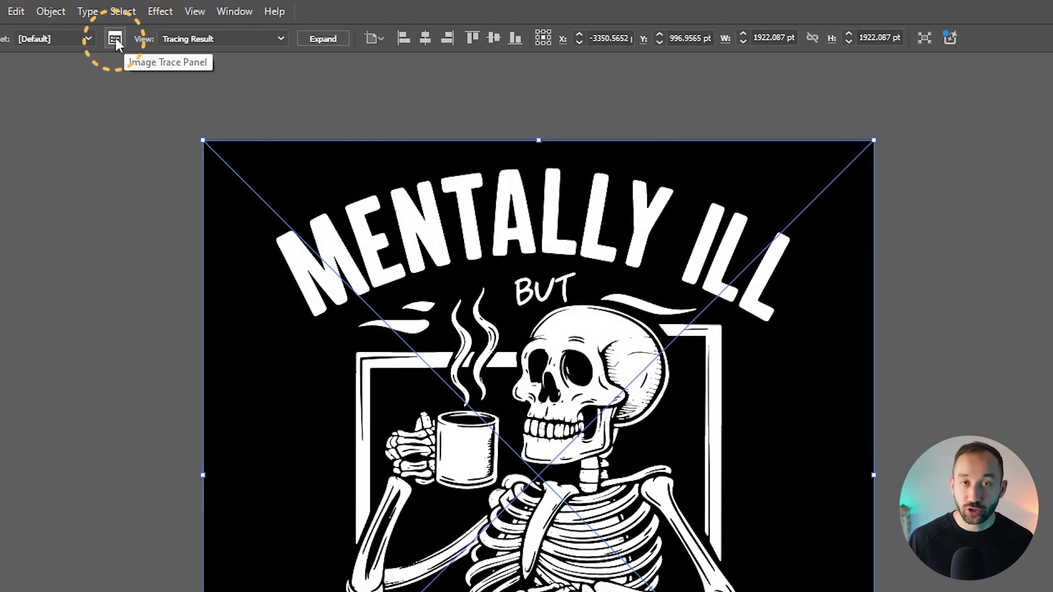
pyautogui.click(115, 40)
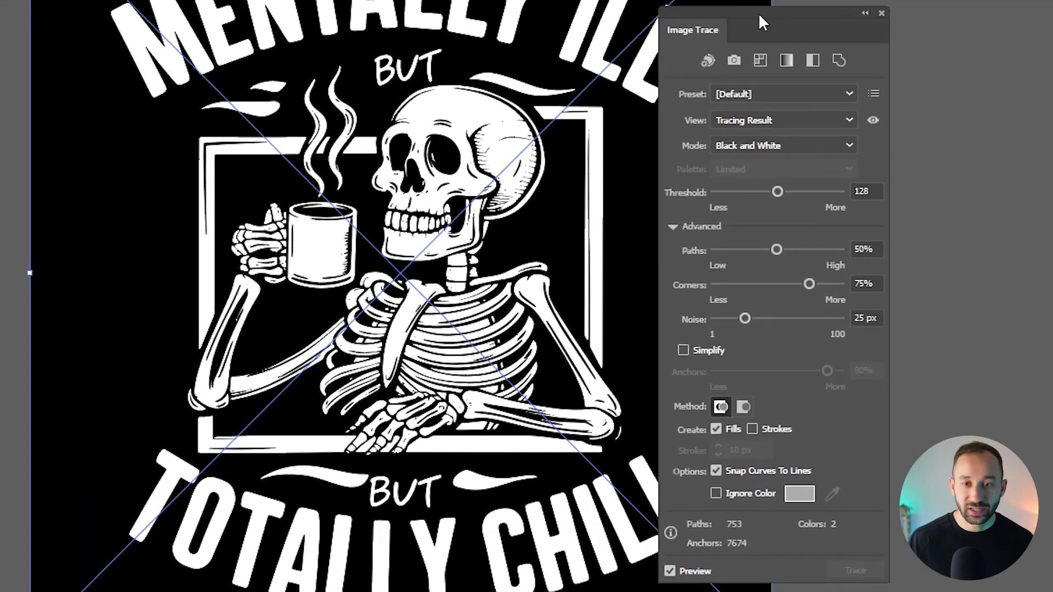
pyautogui.moveTo(759, 22); pyautogui.dragTo(781, 23)
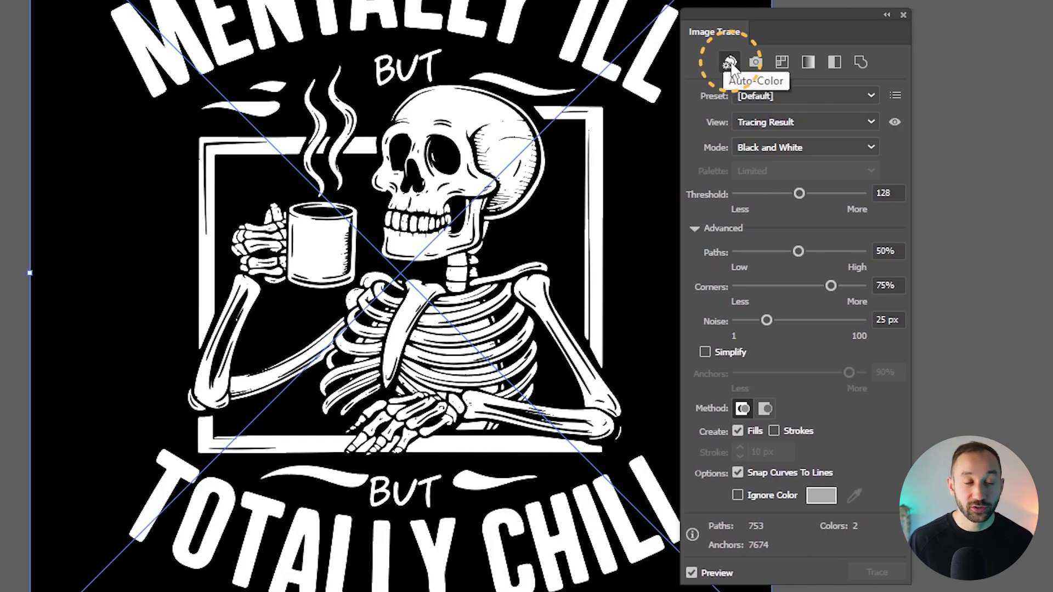
pyautogui.click(729, 63)
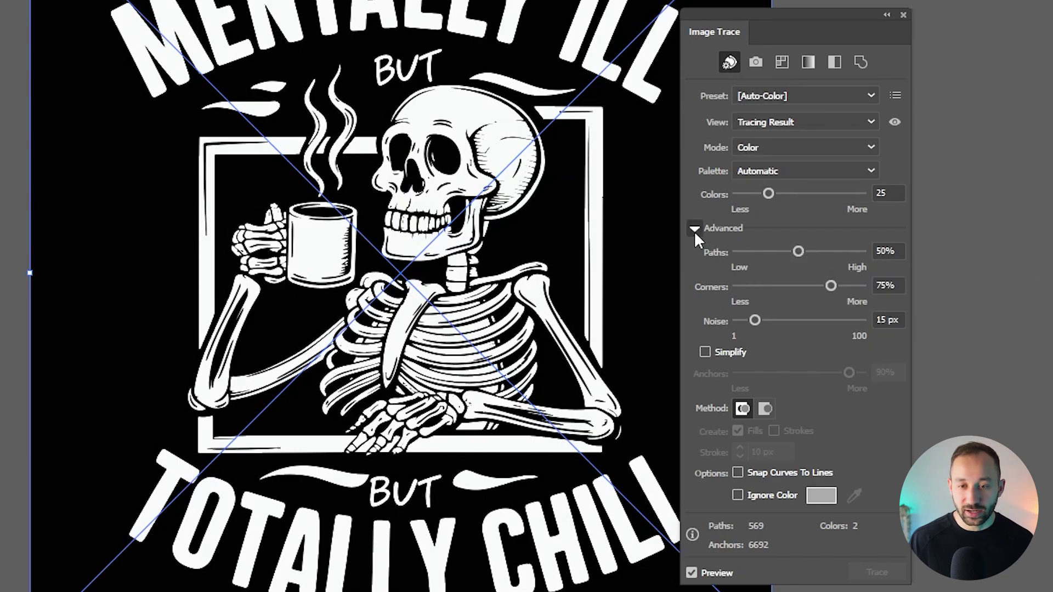
# Set trace Noise to 16 px and enable Ignore Color, sampling the black background.
pyautogui.click(763, 323)
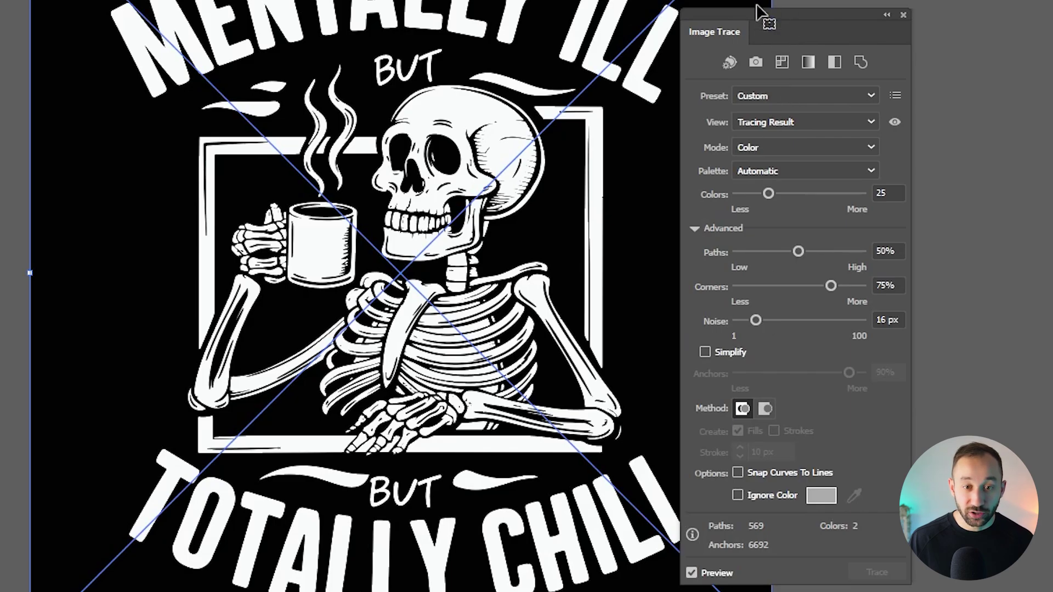
pyautogui.moveTo(783, 24); pyautogui.dragTo(745, 0)
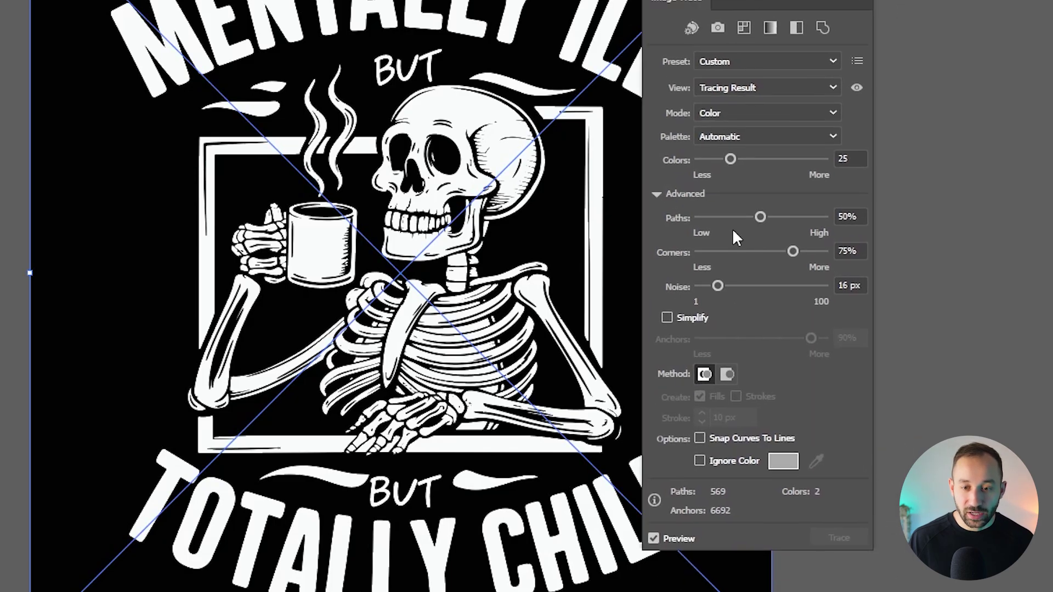
pyautogui.click(700, 461)
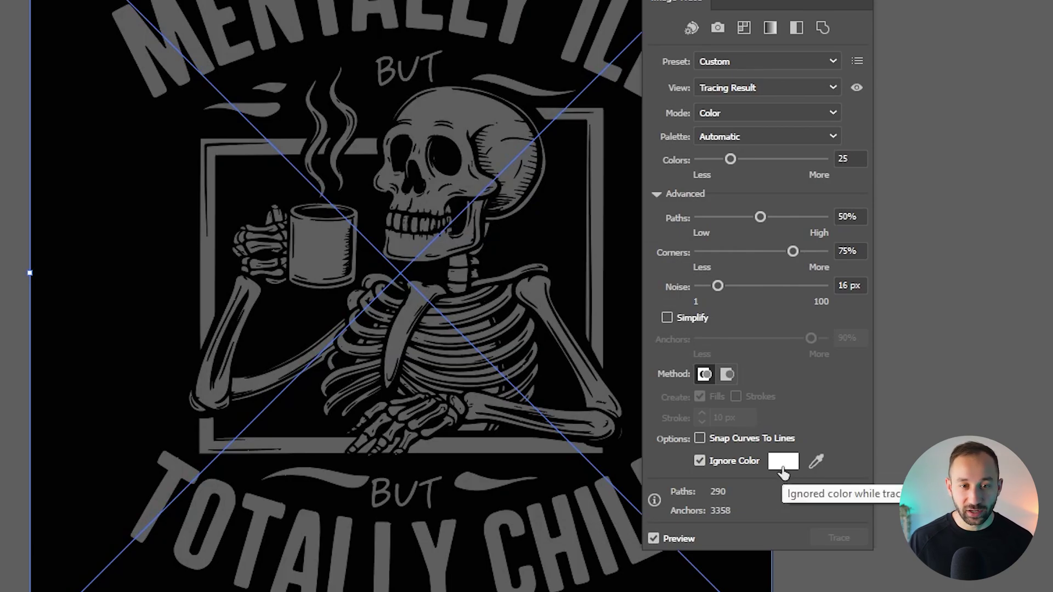
pyautogui.click(821, 459)
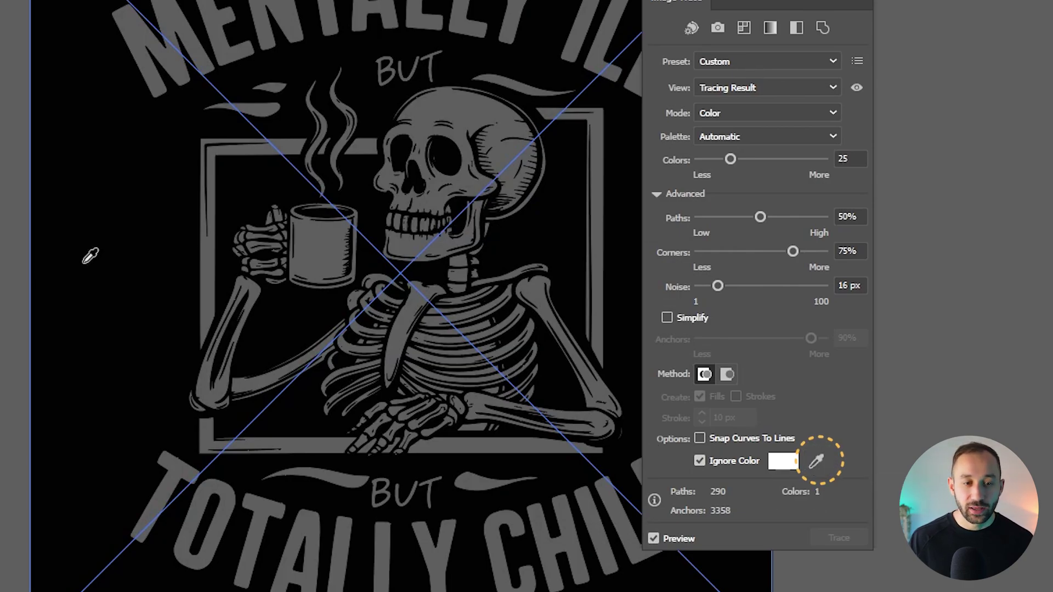
pyautogui.click(167, 291)
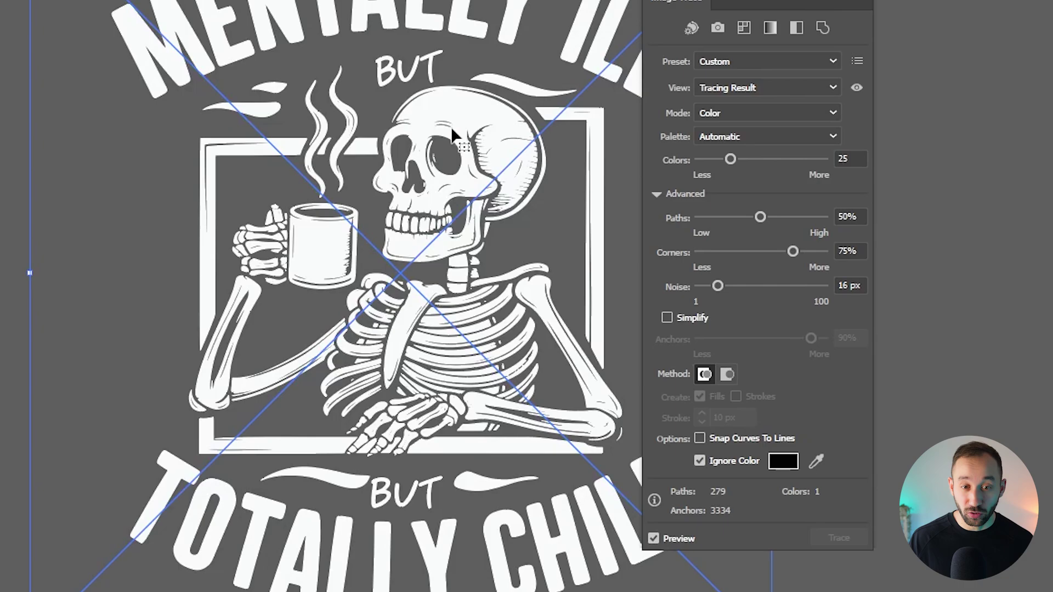
pyautogui.scroll(5, 322, 157)
pyautogui.scroll(-3, 289, 179)
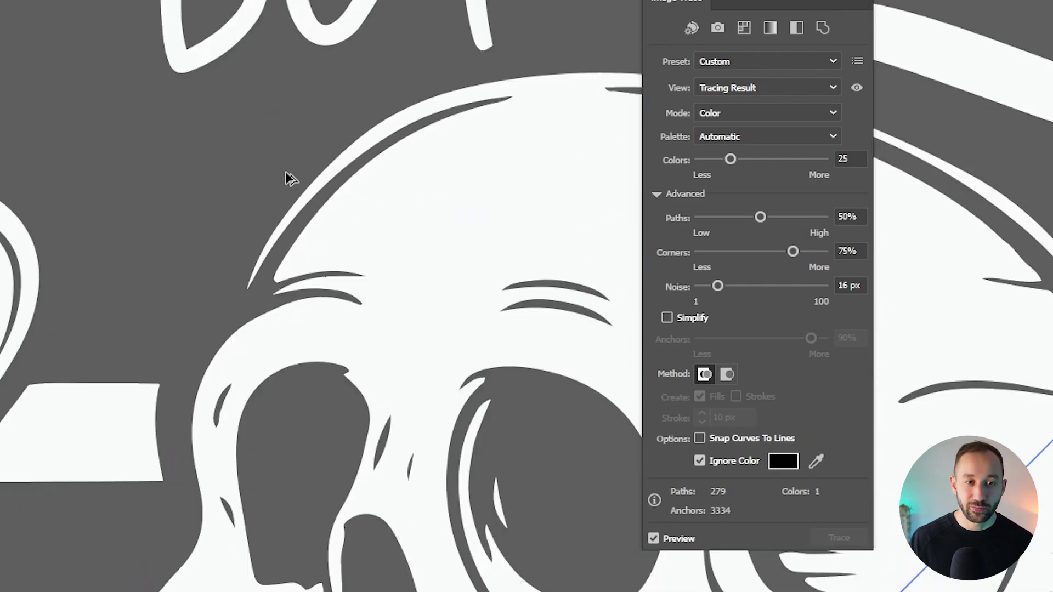
pyautogui.scroll(1, 289, 176)
pyautogui.scroll(2, 224, 203)
pyautogui.scroll(-6, 281, 262)
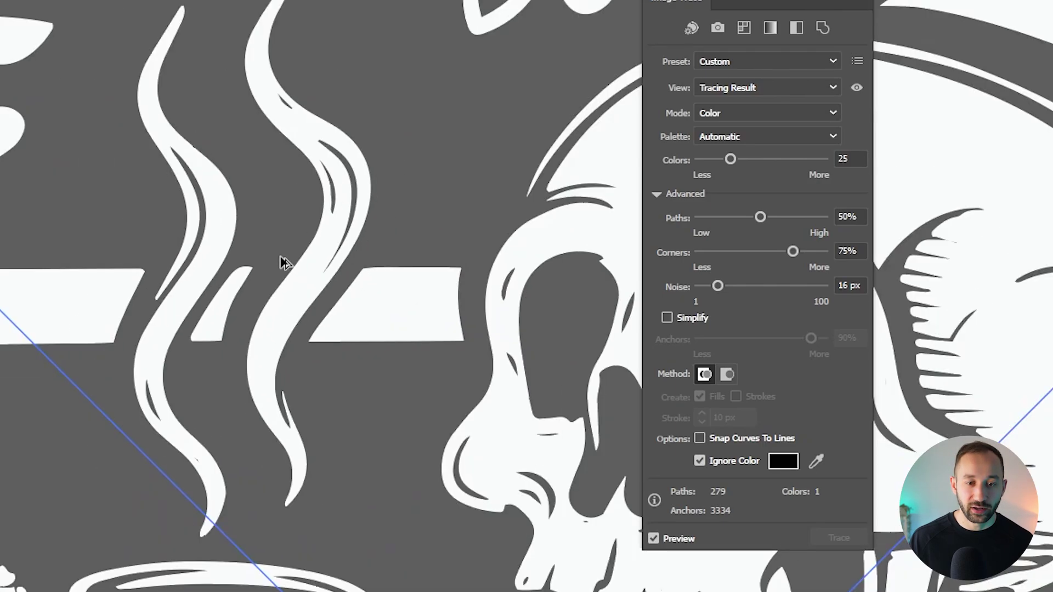
pyautogui.scroll(-2, 281, 262)
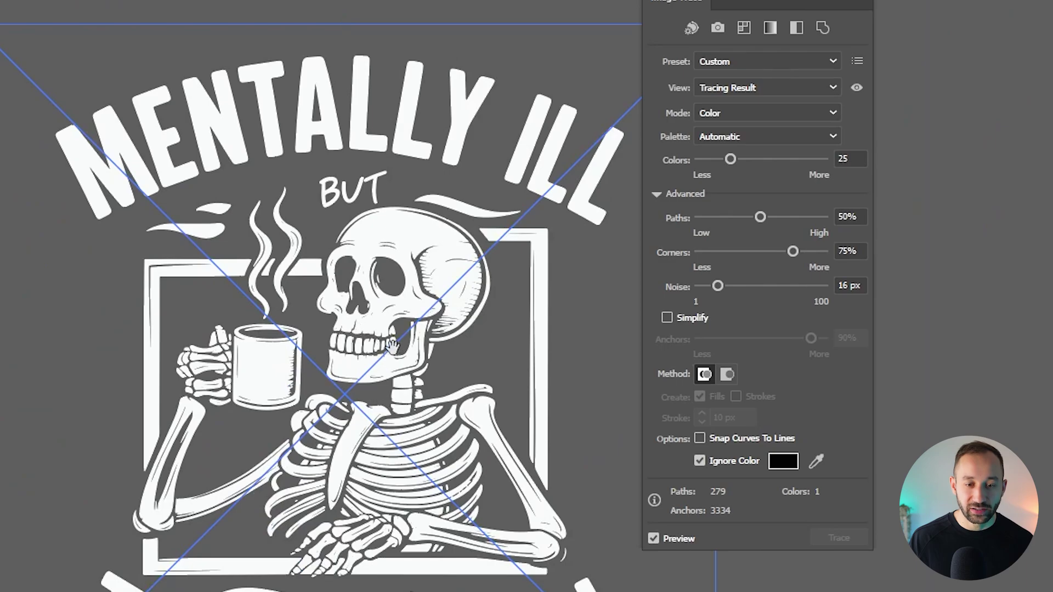
pyautogui.scroll(-2, 392, 345)
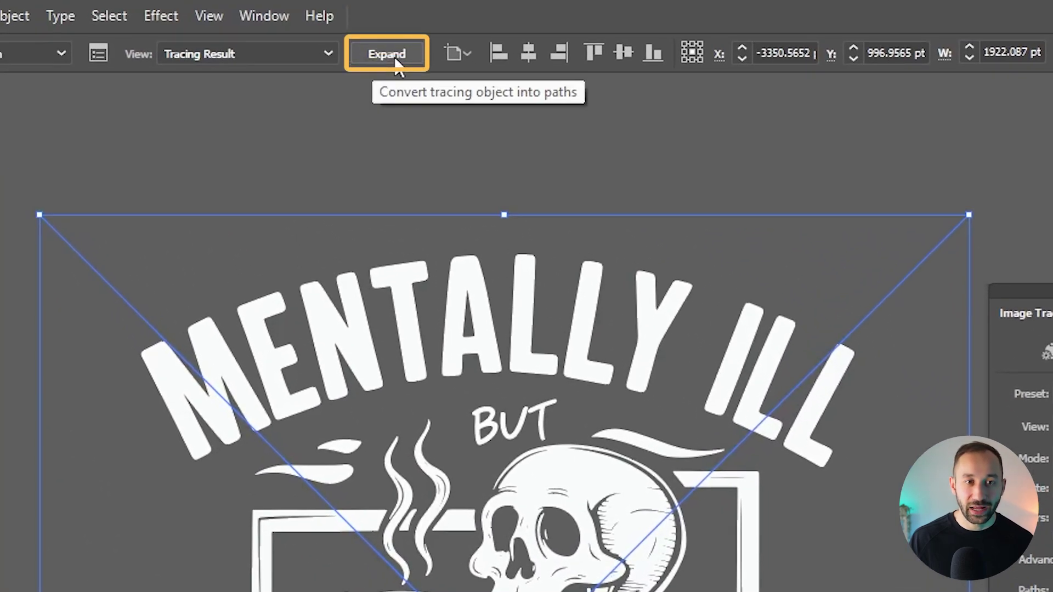
# Expand the trace into editable white vector paths.
pyautogui.click(386, 54)
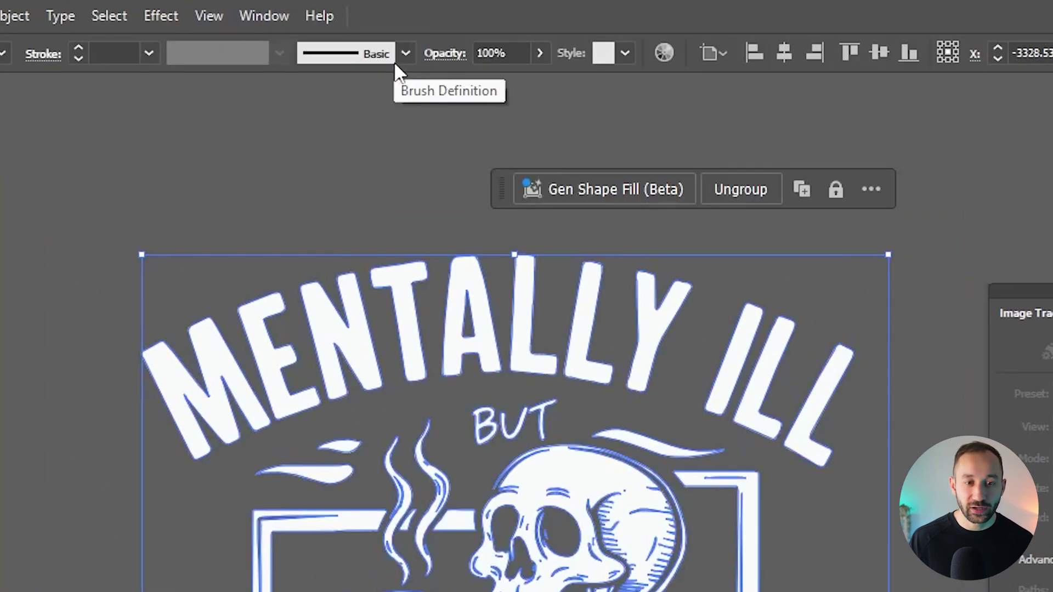
pyautogui.scroll(5, 795, 285)
pyautogui.scroll(-5, 588, 481)
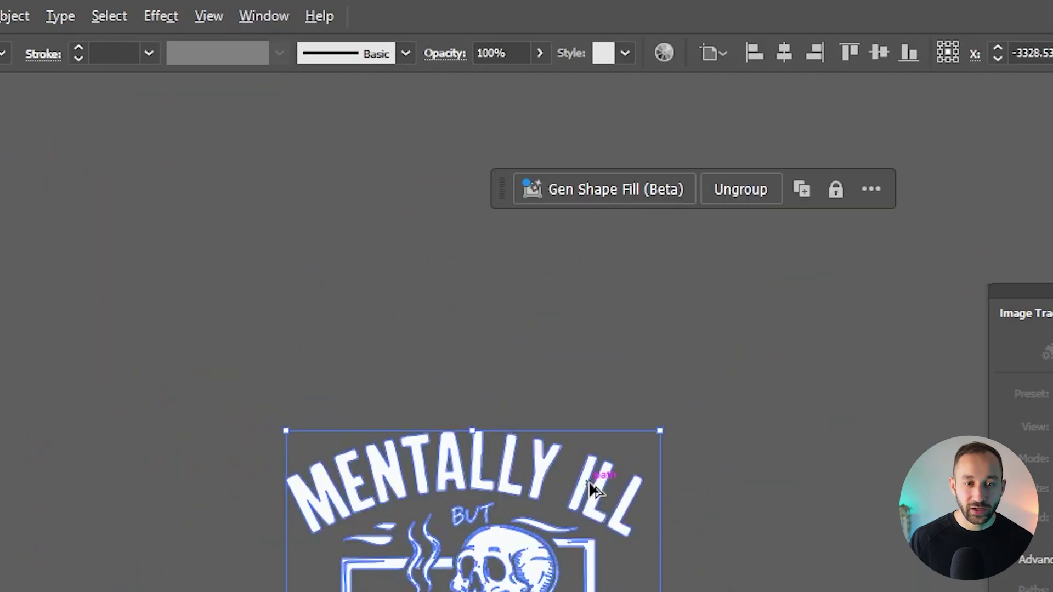
pyautogui.hscroll(5, 588, 482)
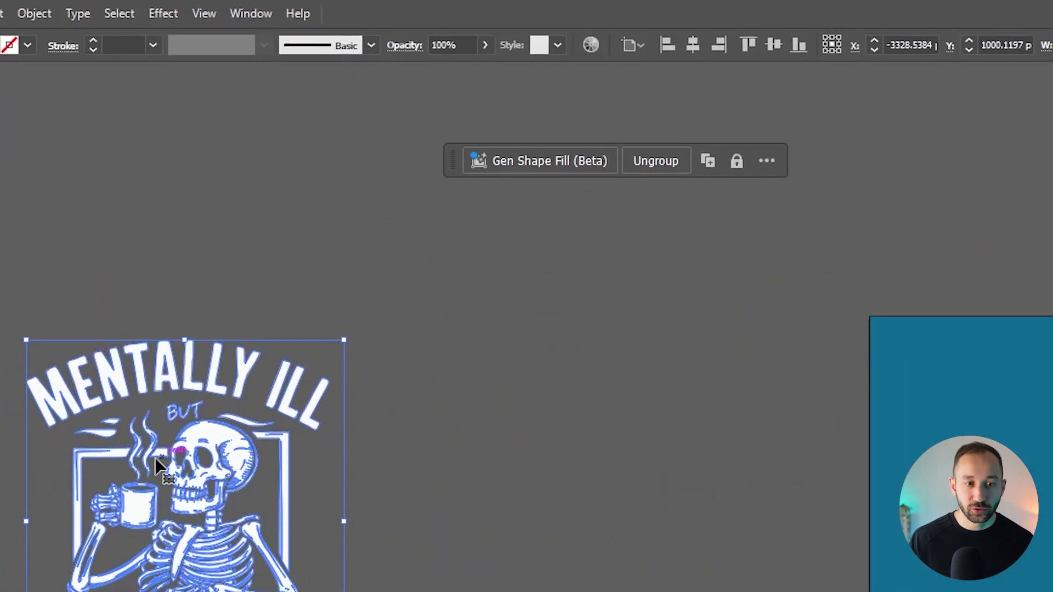
# Move the white artwork onto the blue artboard, enlarge it, and nudge it into place.
pyautogui.moveTo(183, 364); pyautogui.dragTo(682, 294)
pyautogui.scroll(3, 788, 311)
pyautogui.hscroll(3, 788, 311)
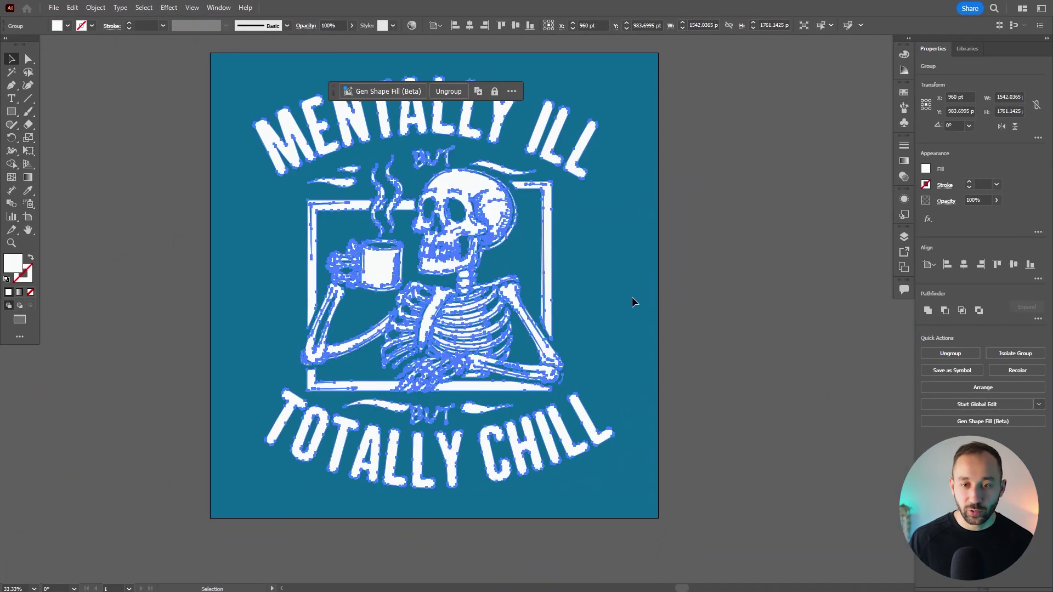
pyautogui.moveTo(614, 281); pyautogui.dragTo(640, 282)
pyautogui.moveTo(478, 244)
pyautogui.mouseDown()
pyautogui.moveTo(473, 220)
pyautogui.moveTo(479, 226)
pyautogui.moveTo(469, 230)
pyautogui.mouseUp()
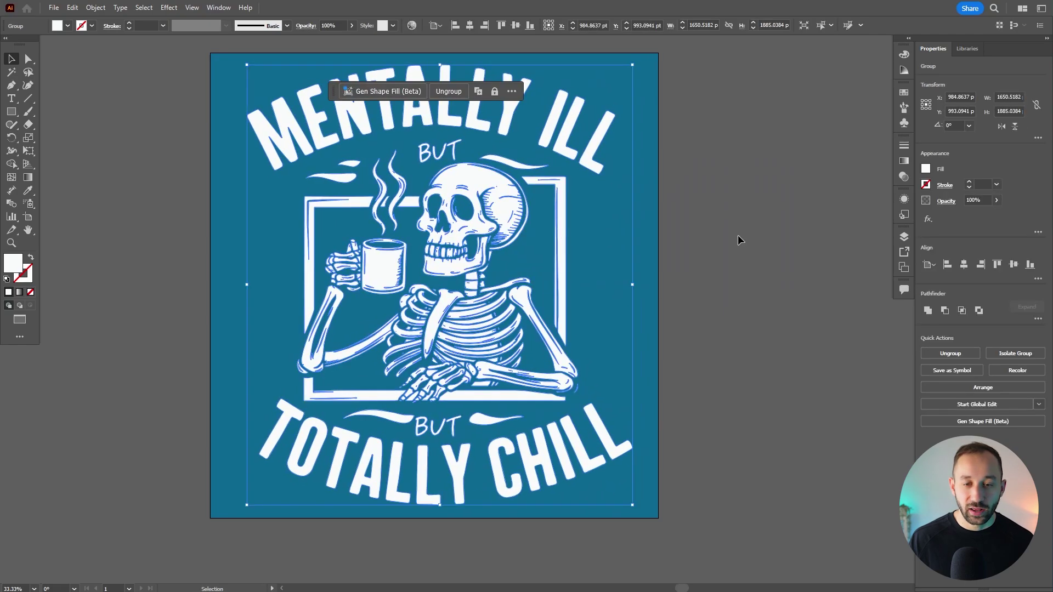
pyautogui.click(740, 236)
pyautogui.scroll(5, 422, 258)
pyautogui.scroll(5, 303, 265)
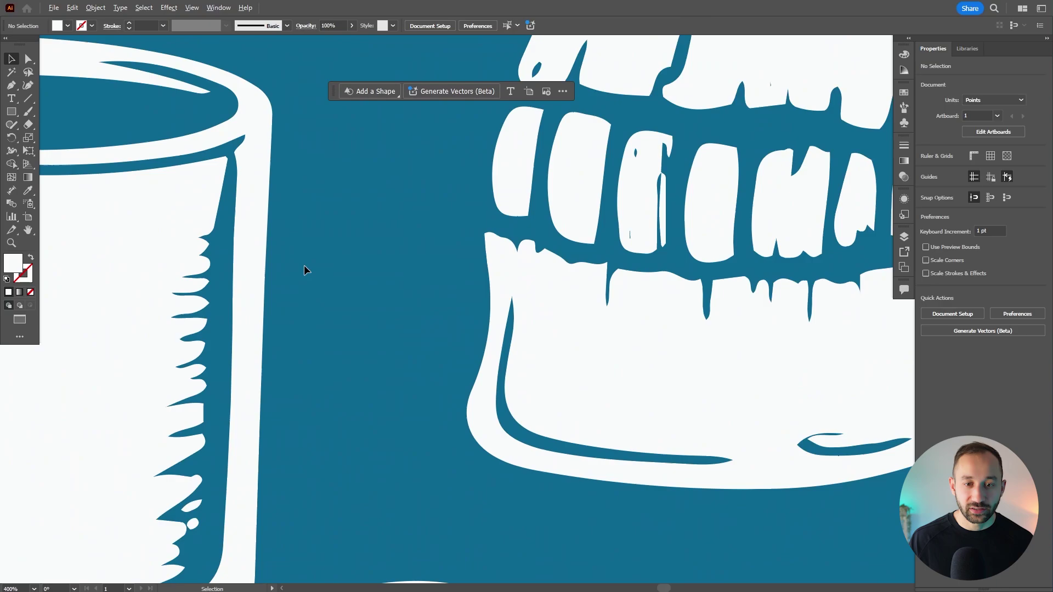
pyautogui.hscroll(-5, 694, 176)
pyautogui.scroll(-8, 690, 212)
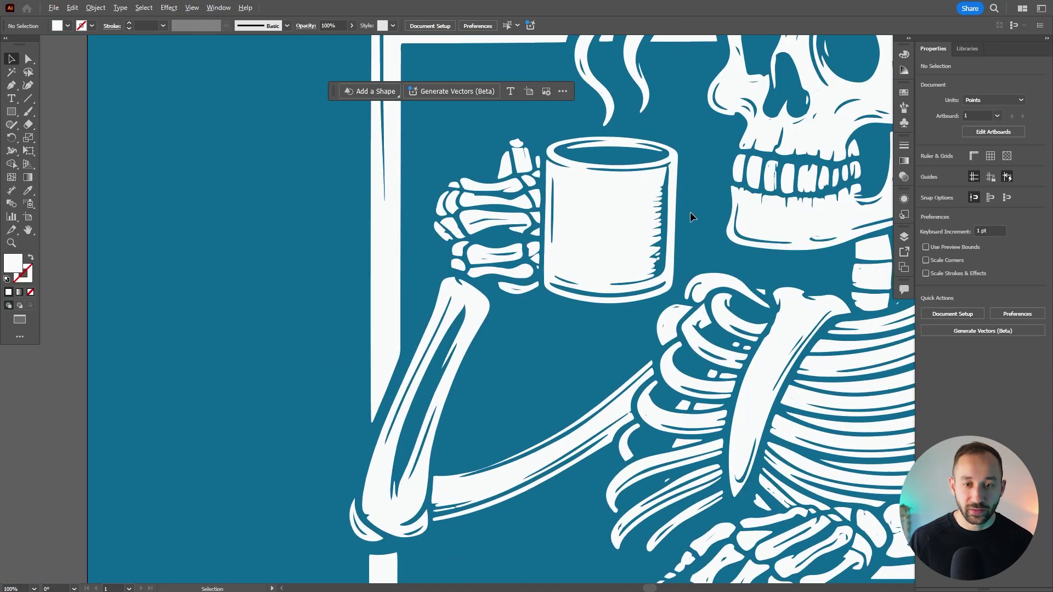
pyautogui.scroll(4, 627, 150)
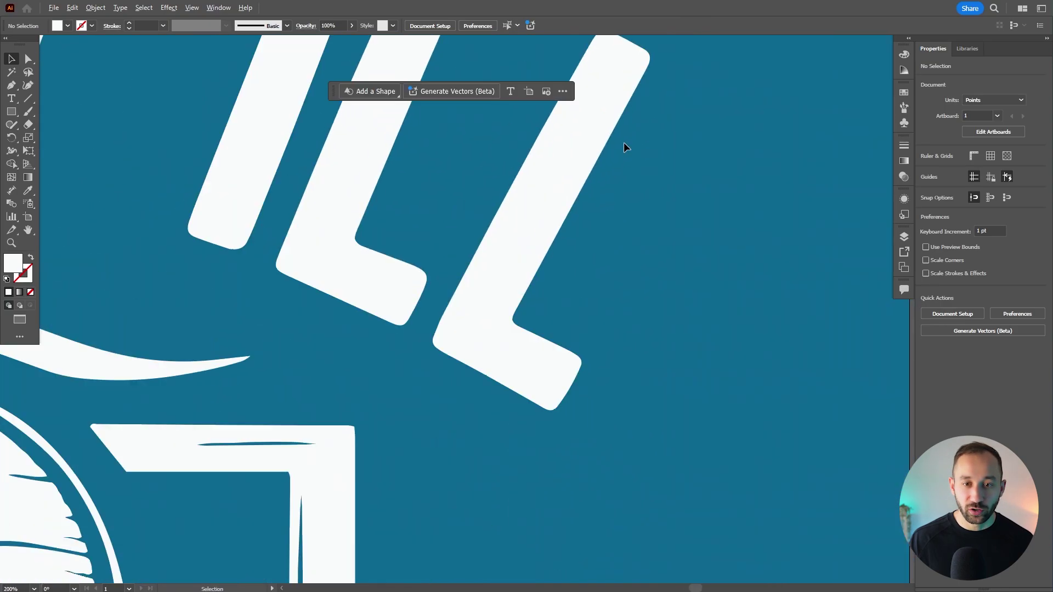
pyautogui.scroll(-5, 627, 150)
pyautogui.scroll(1, 627, 149)
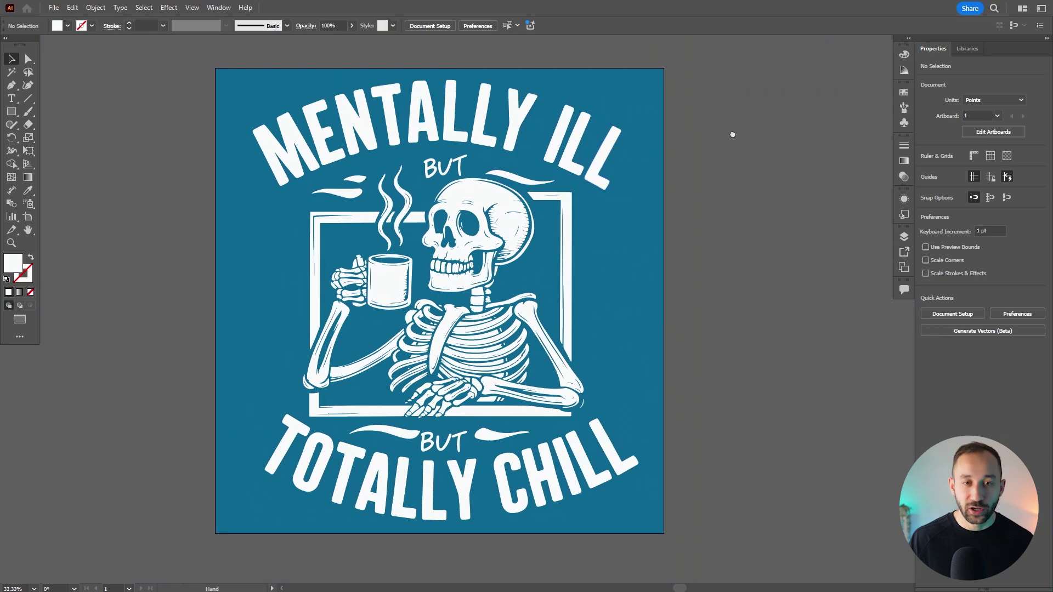
pyautogui.hscroll(3, 733, 134)
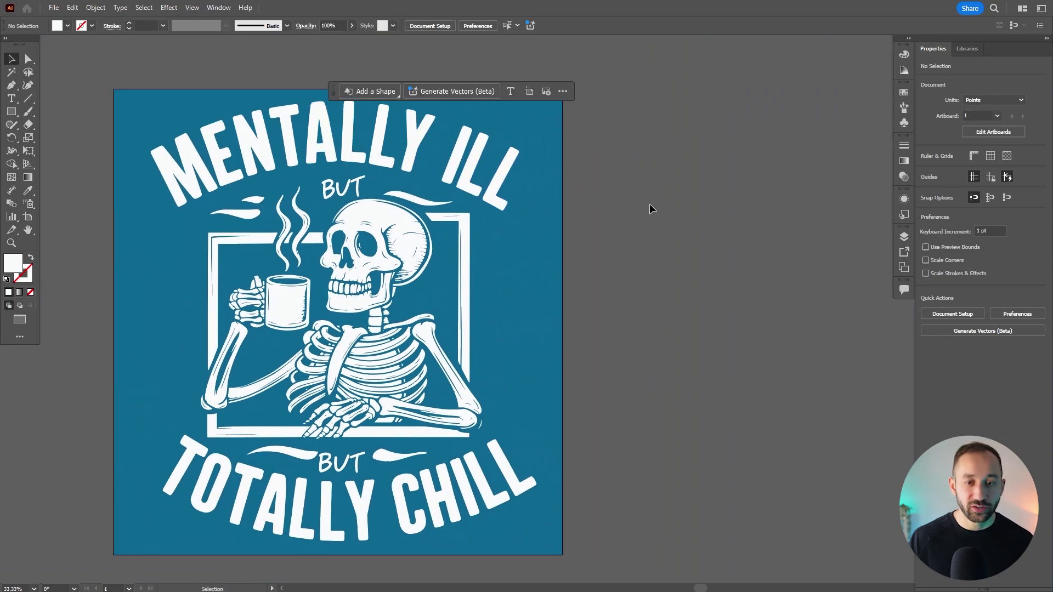
pyautogui.hscroll(-1, 620, 191)
pyautogui.scroll(1, 619, 191)
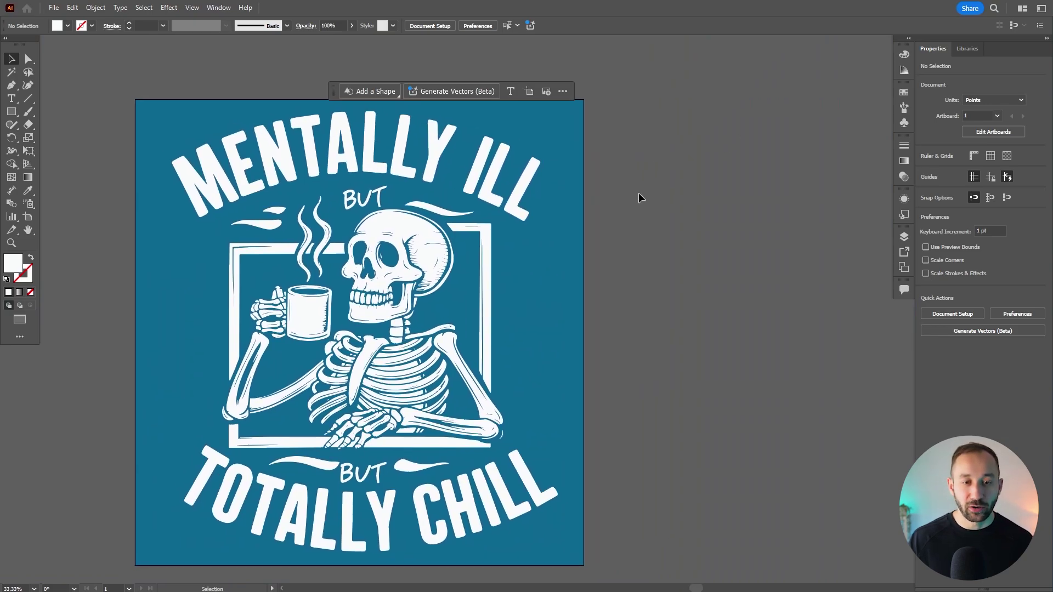